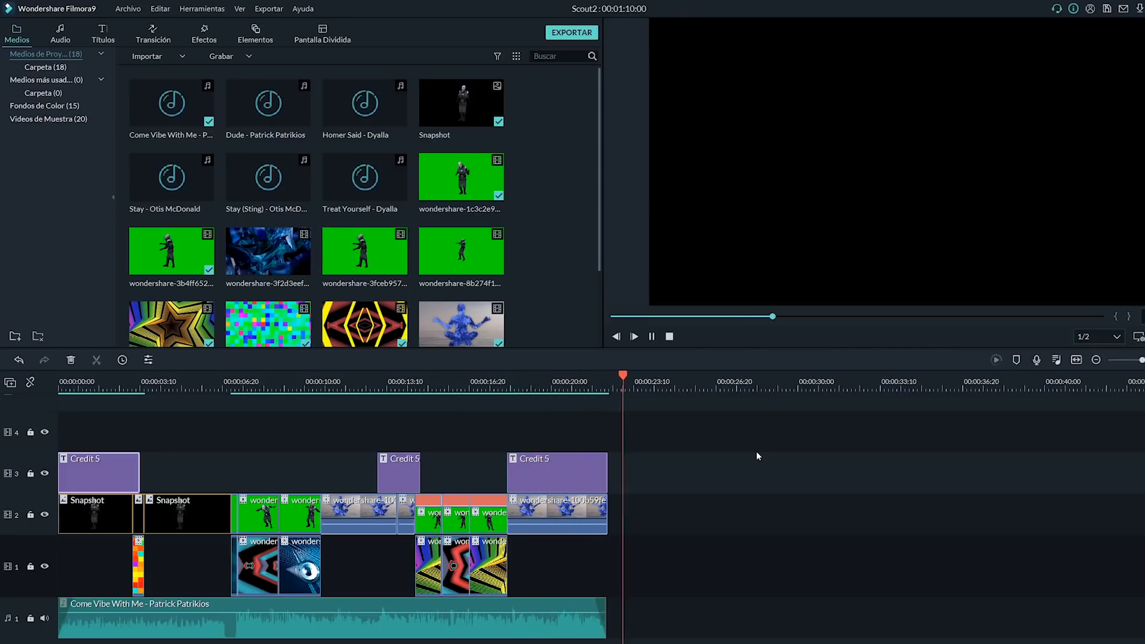
Apply the ¡Boom! animation to the filmoraX title in the middle of the timeline.
left_click(393, 391)
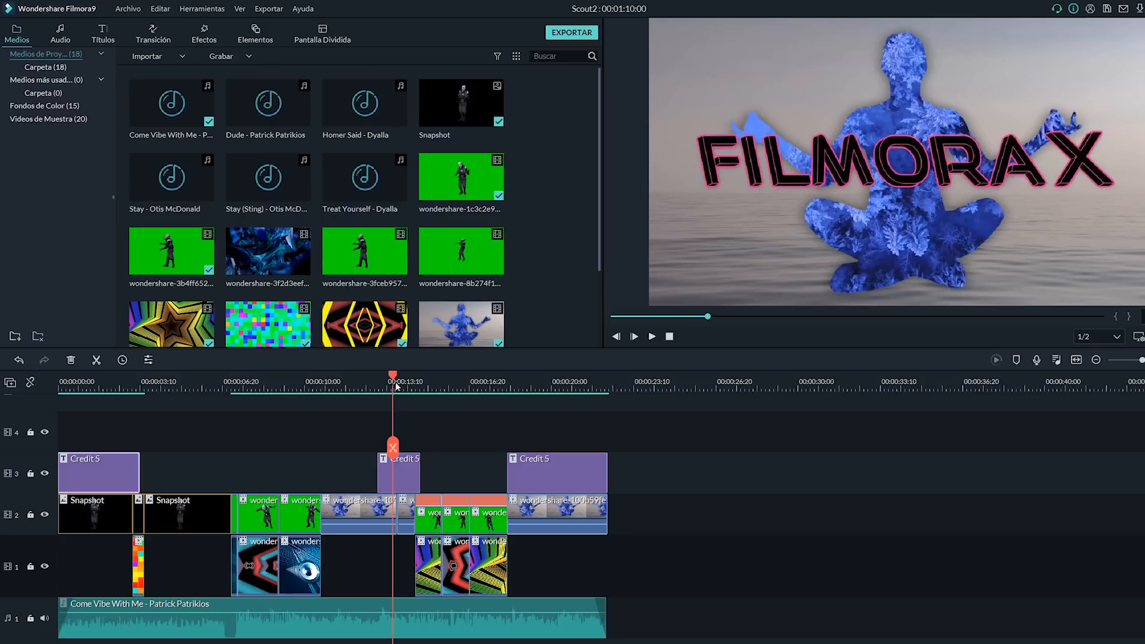
double_click(410, 483)
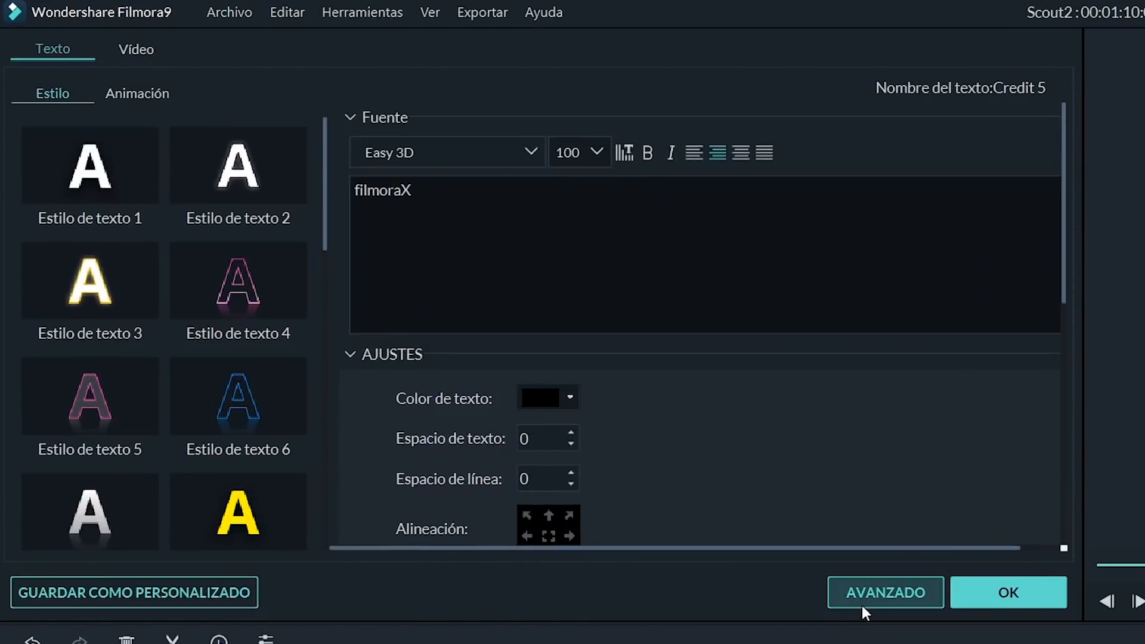
left_click(480, 334)
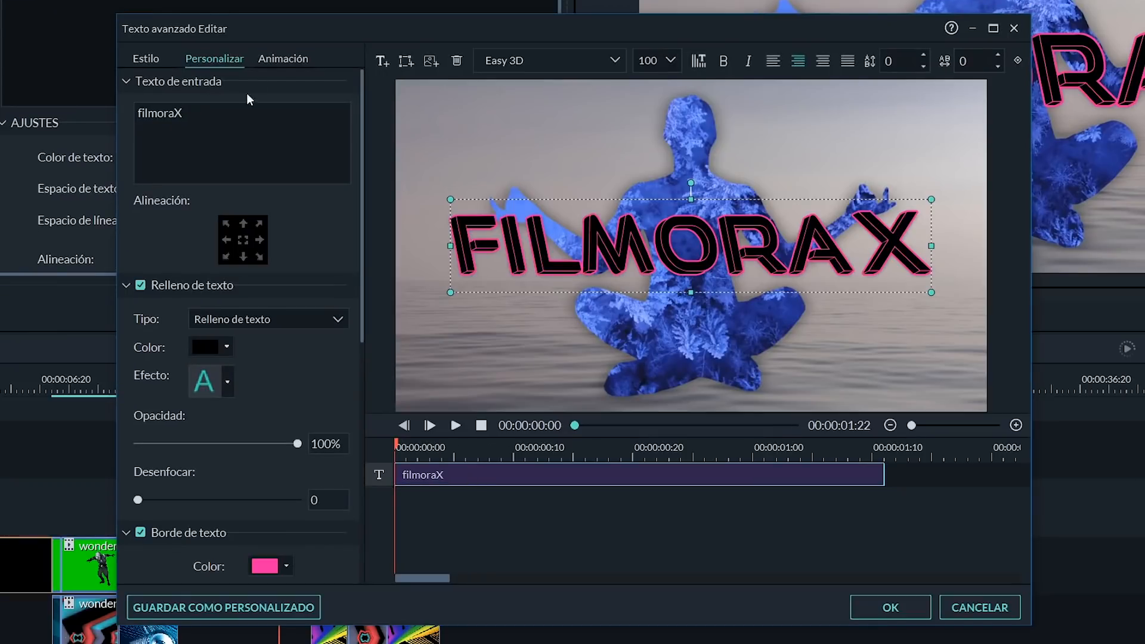
left_click(299, 59)
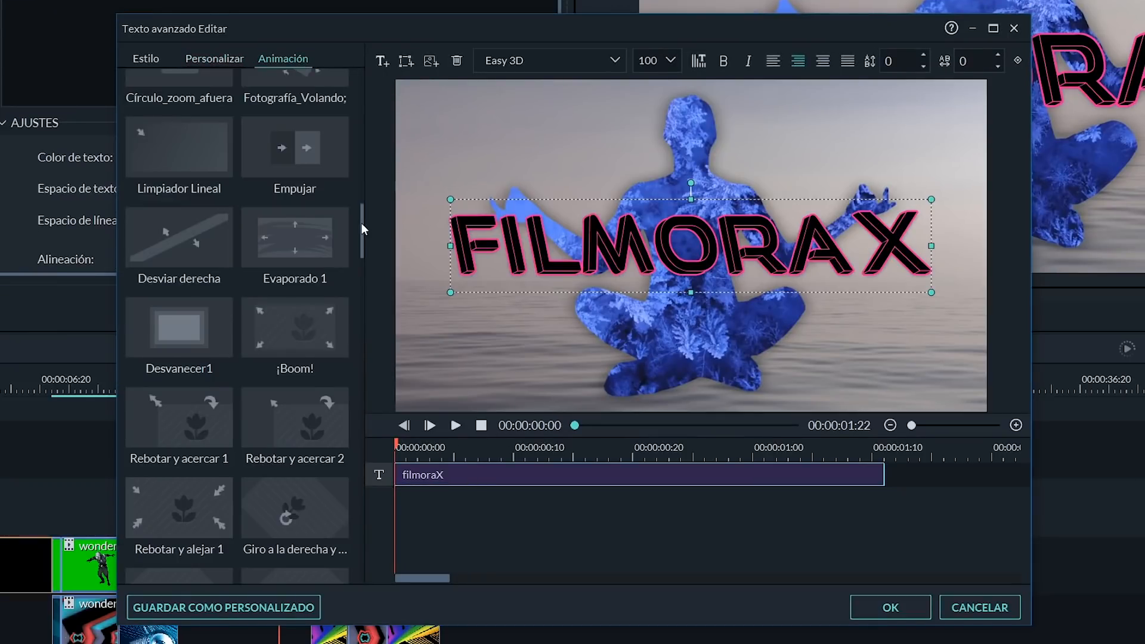
scroll(321, 225, "down", 3)
double_click(323, 221)
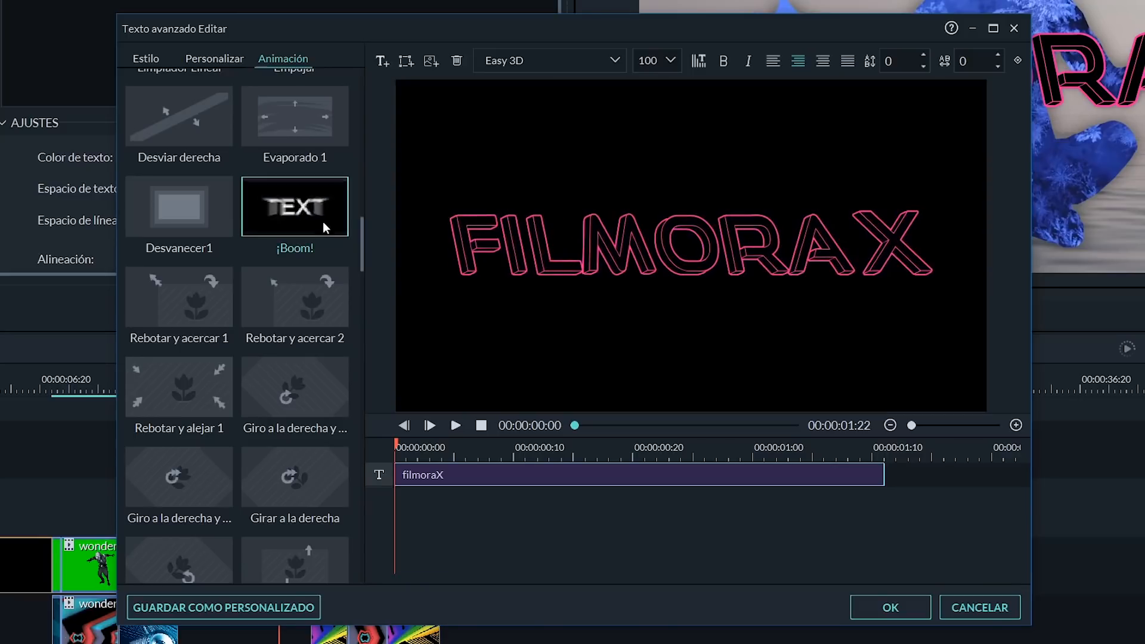
left_click(890, 607)
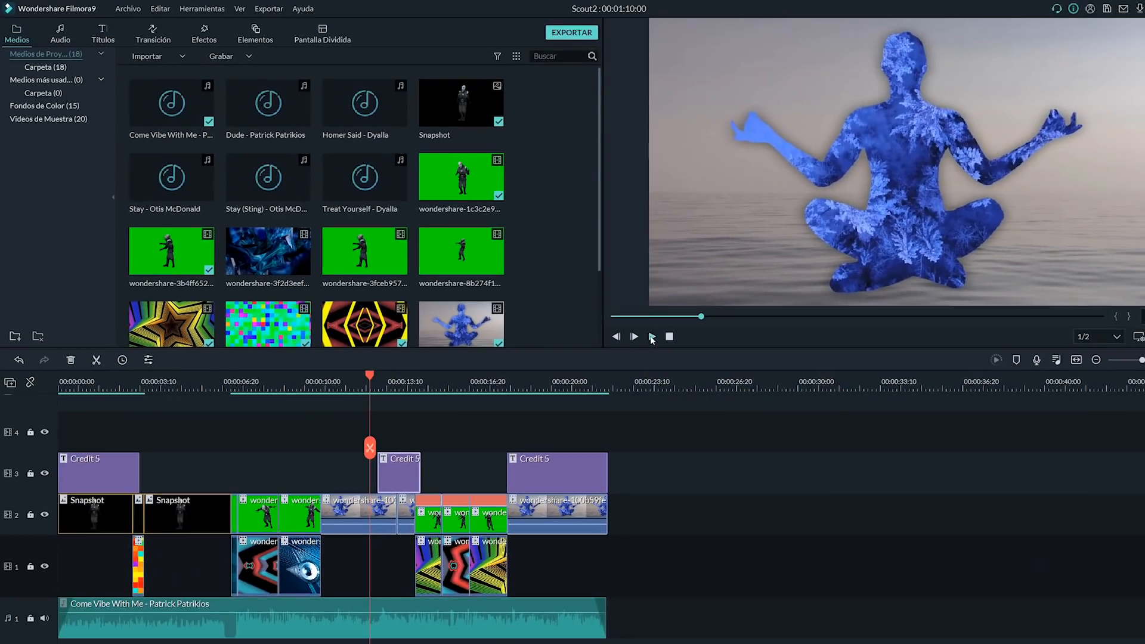
Play back the animated filmoraX title and the closing section, and return the playhead to the start of the timeline.
left_click(651, 337)
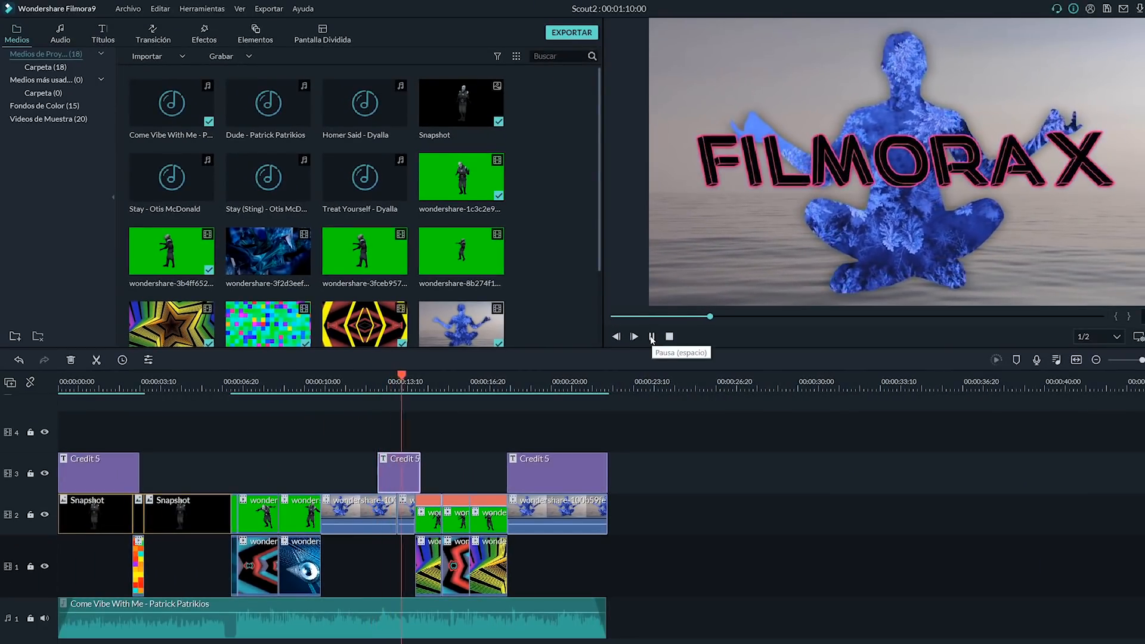
left_click(652, 337)
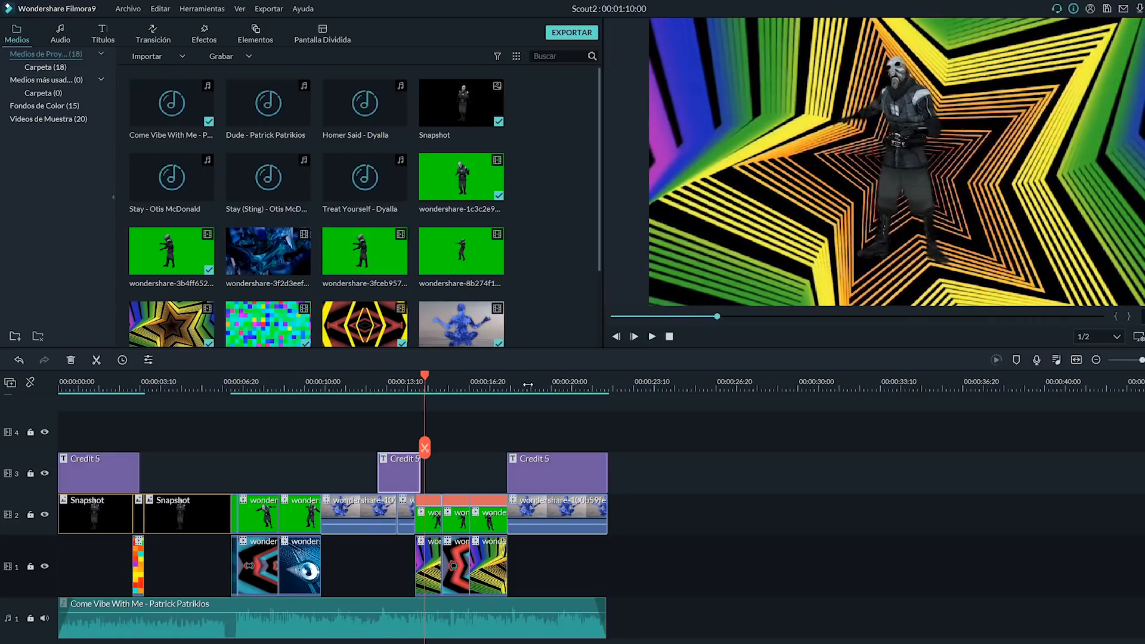
left_click(502, 380)
left_click(652, 337)
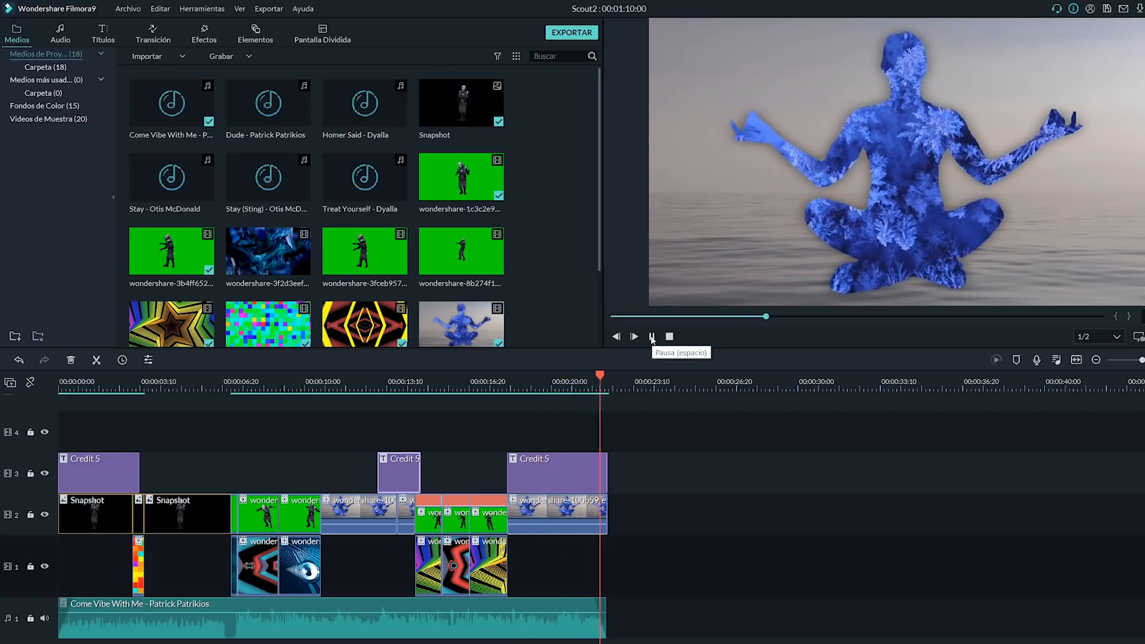
left_click_drag(78, 389, 12, 382)
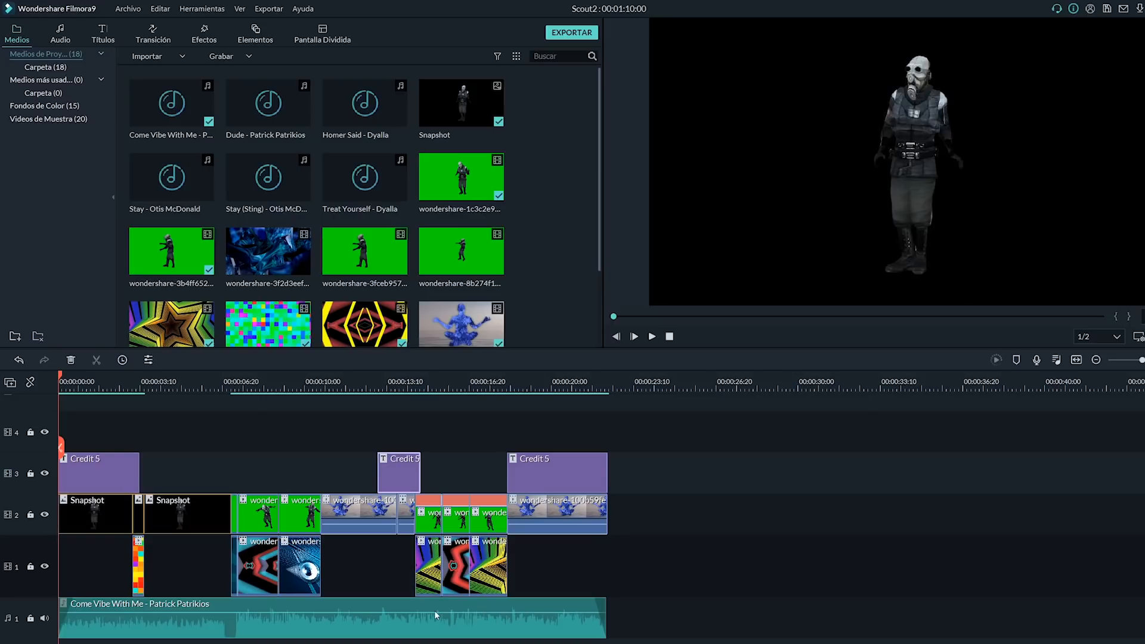
scroll(434, 610, "down", 1)
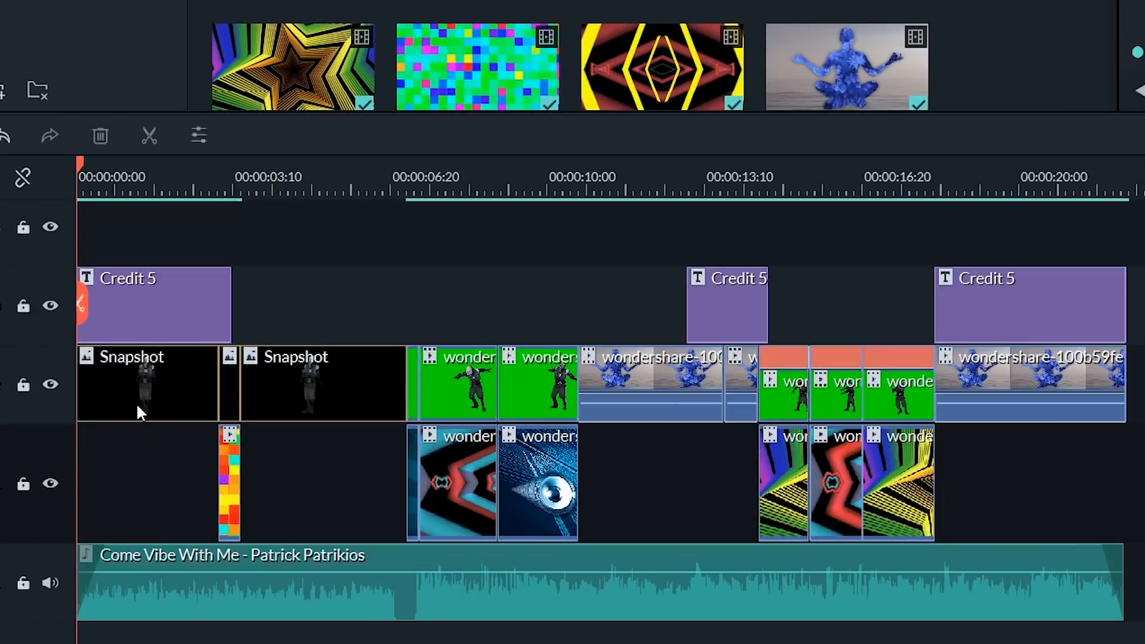
left_click(89, 499)
left_click(229, 401)
left_click(318, 374)
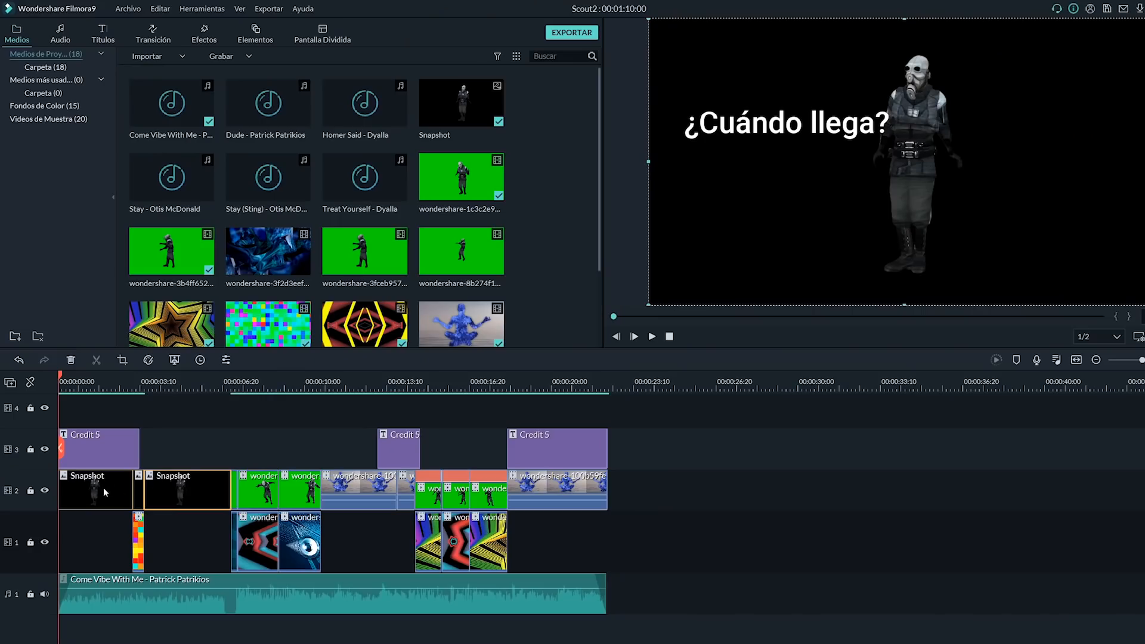
left_click(102, 492)
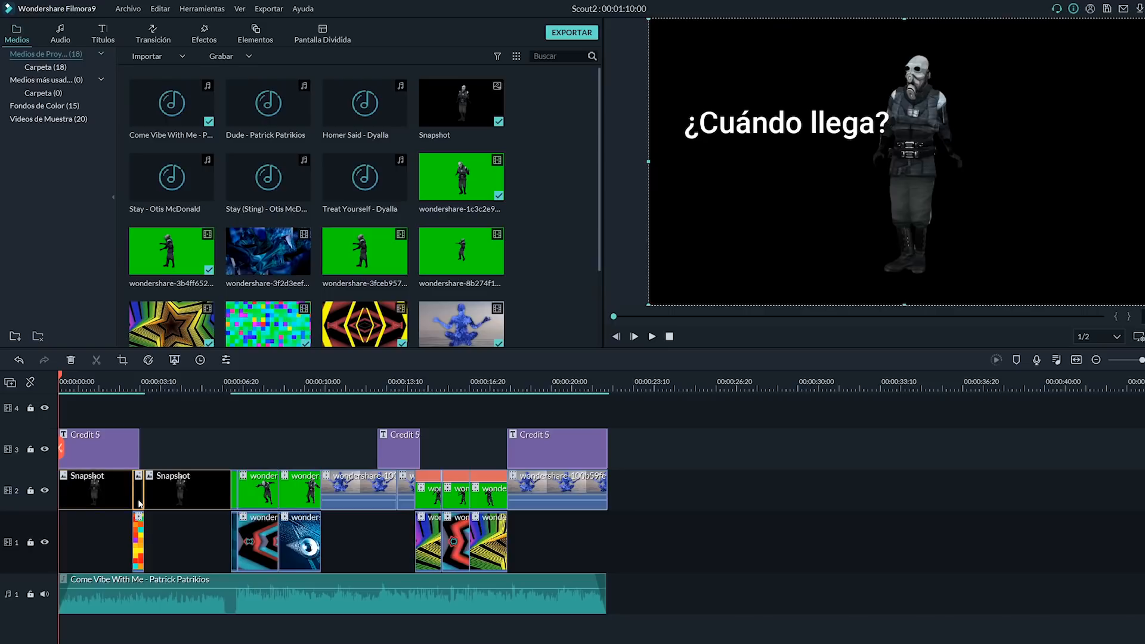
left_click(184, 483)
Set the first Snapshot clip's Pan y Zoom start frame around the character's head, about 539 x 303.
left_click(102, 488)
right_click(101, 488)
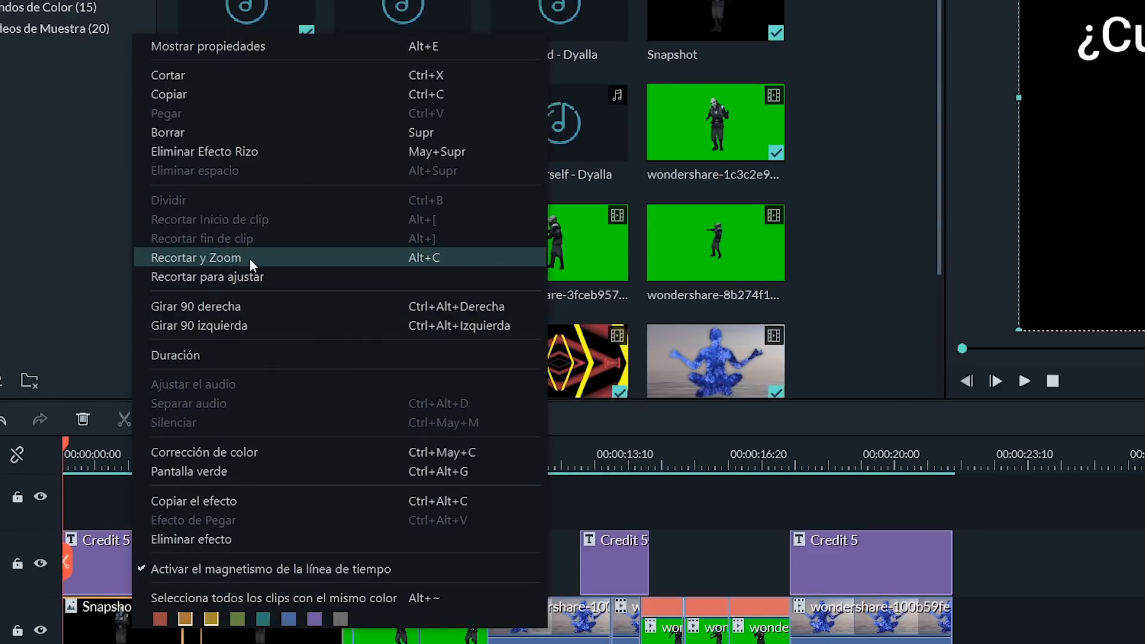
left_click(250, 259)
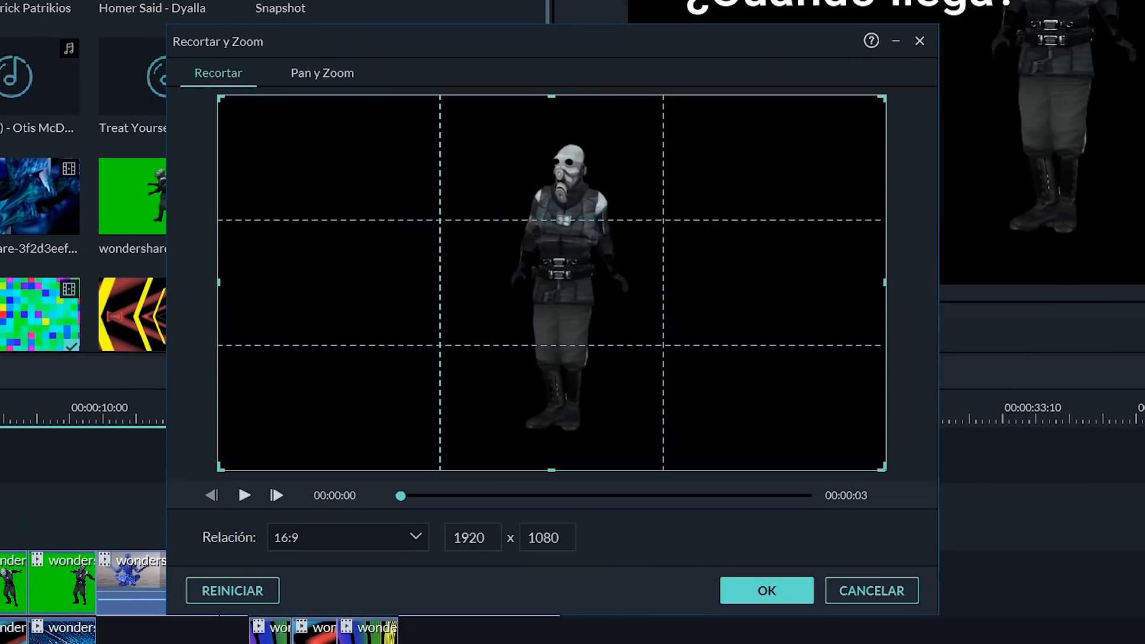
left_click(343, 73)
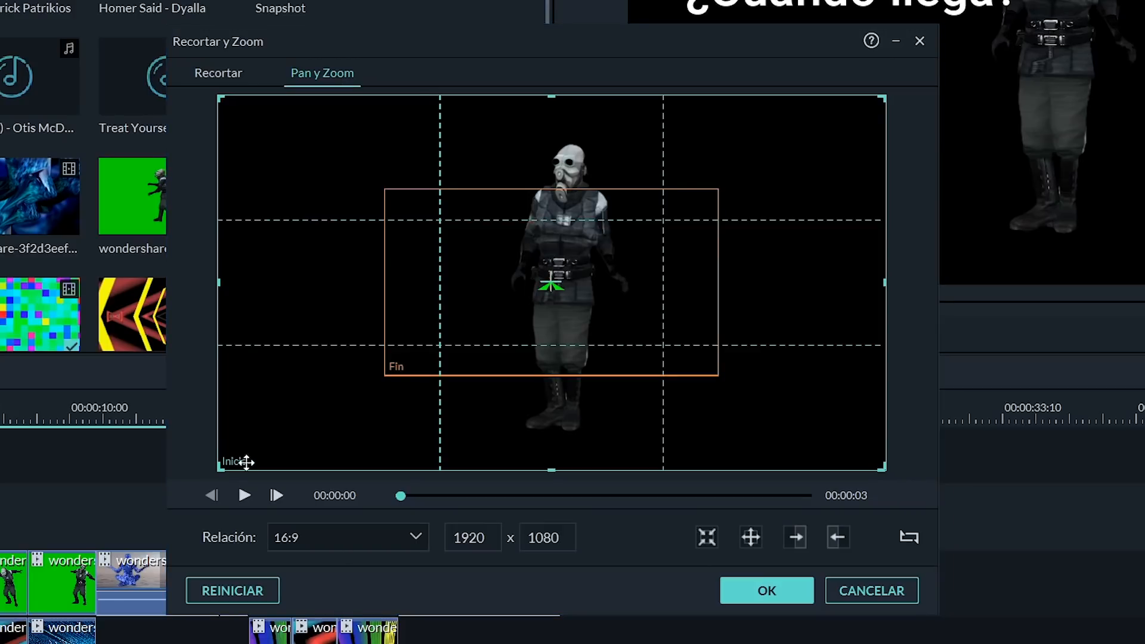
left_click_drag(217, 476, 679, 111)
left_click_drag(825, 156, 590, 178)
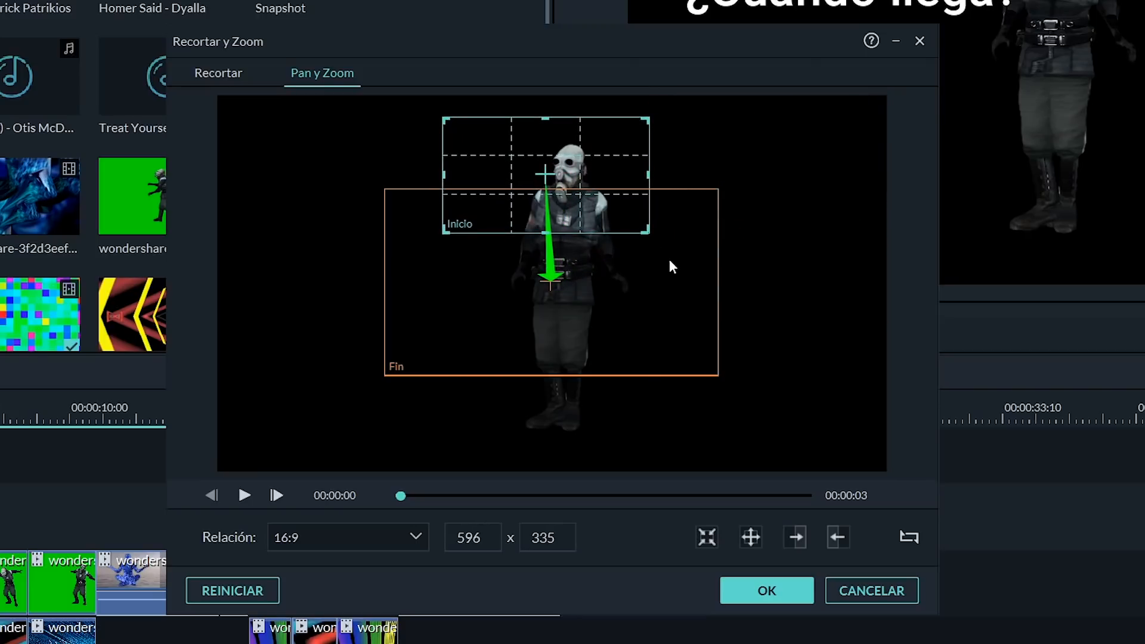
left_click_drag(644, 231, 596, 177)
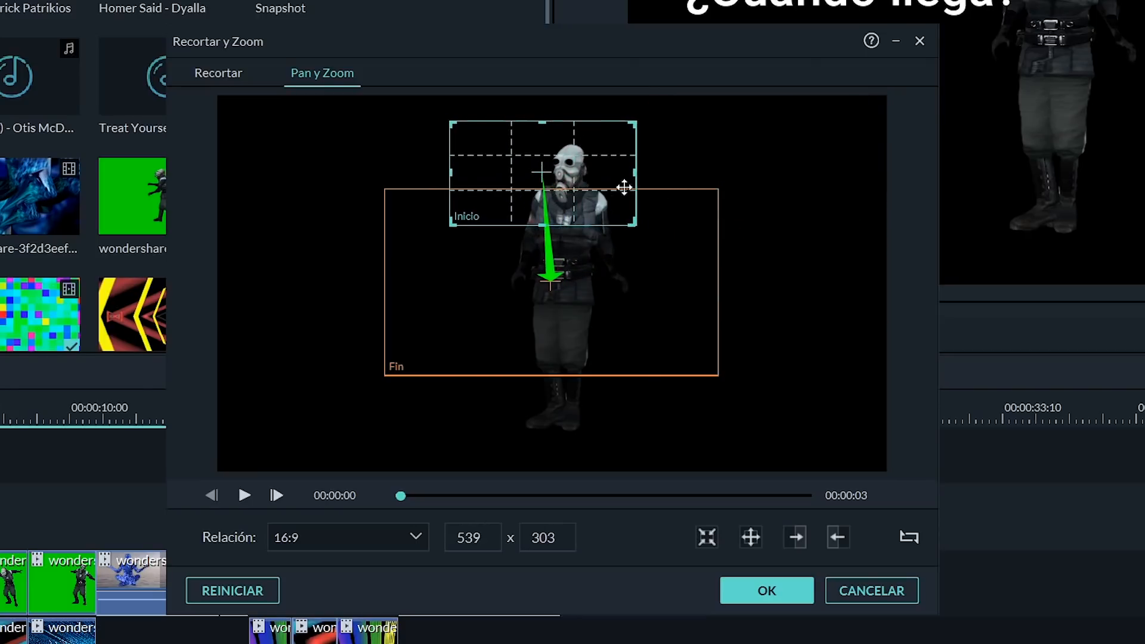
Place the first Snapshot clip's Pan y Zoom end frame over the head and torso at about 1028 x 578, and apply it.
left_click(713, 297)
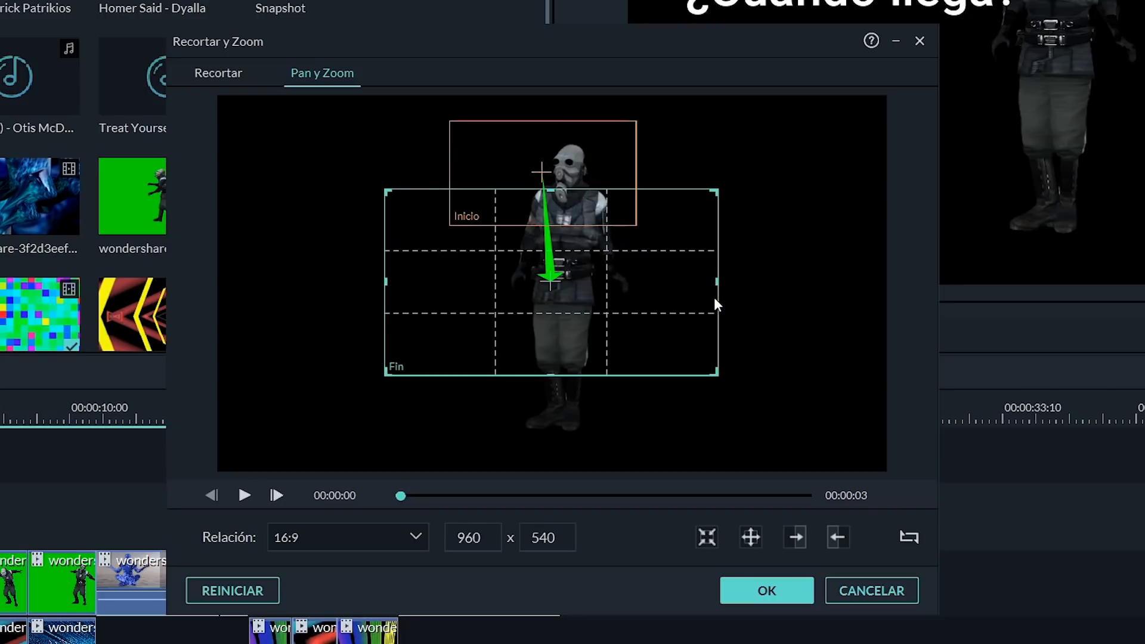
left_click_drag(714, 193, 741, 169)
left_click_drag(678, 283, 670, 207)
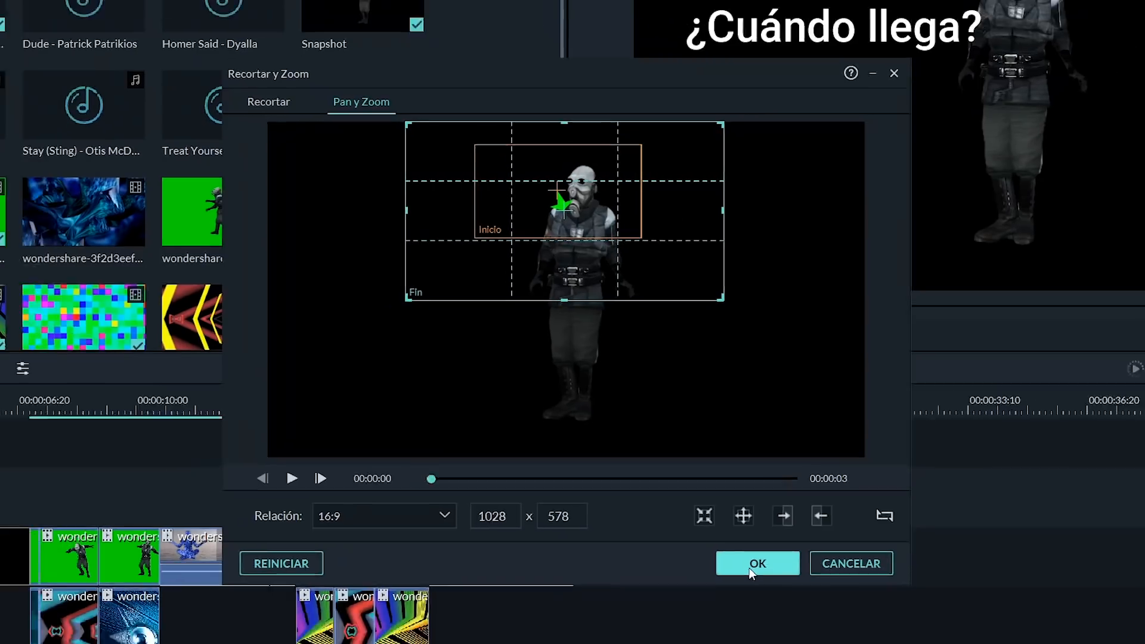
left_click(763, 593)
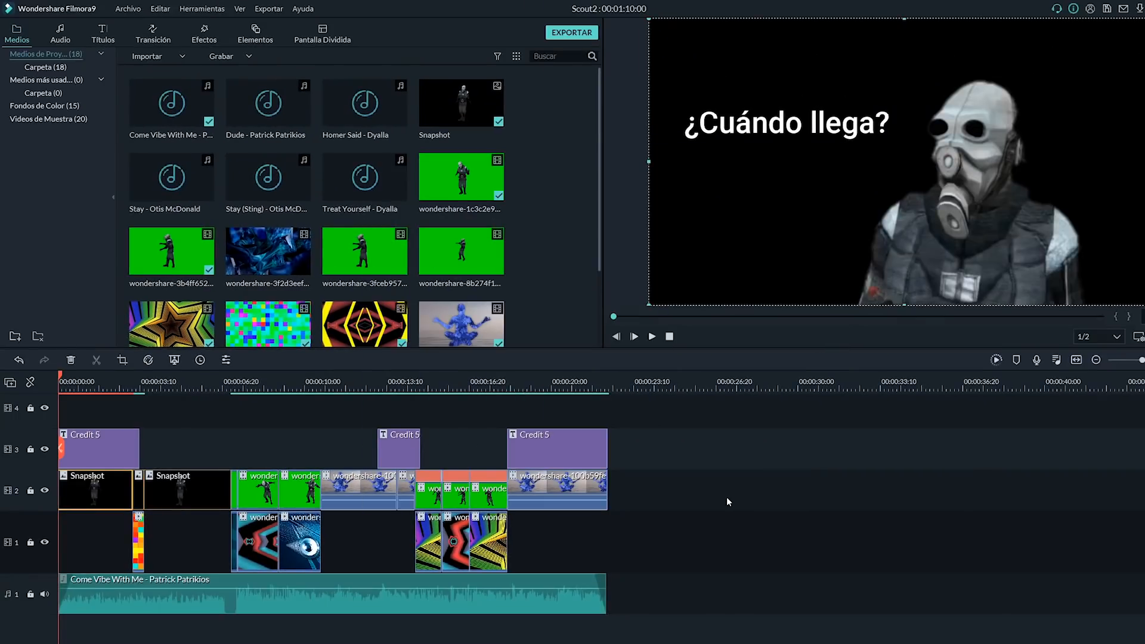
left_click(727, 497)
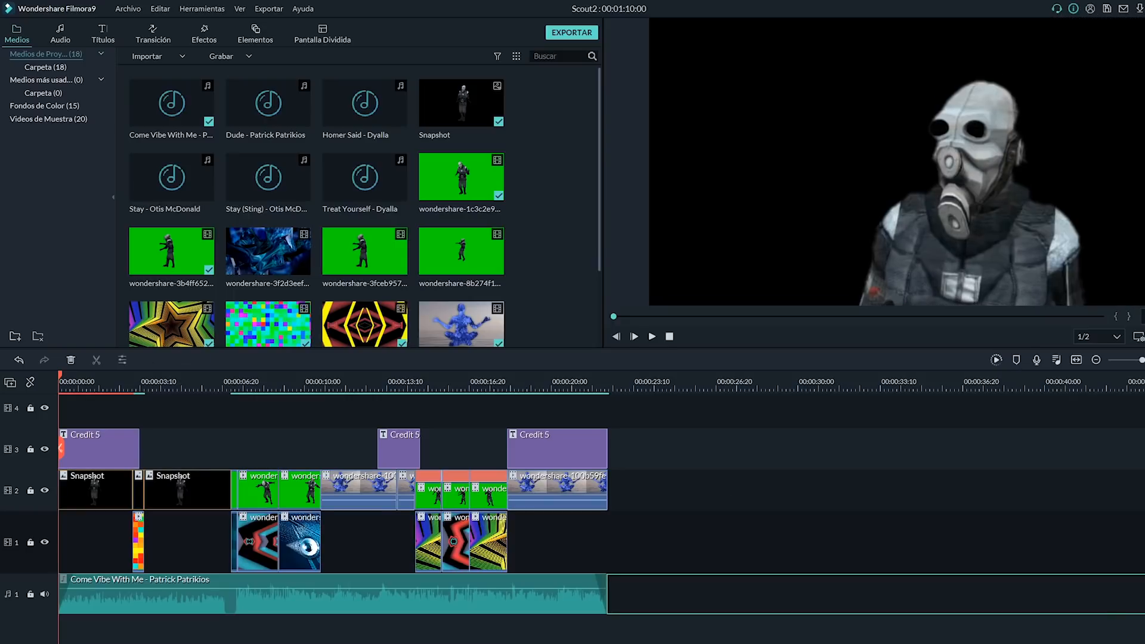
Play back the zoom effect on the first Snapshot clip and return the playhead to the start.
left_click(652, 337)
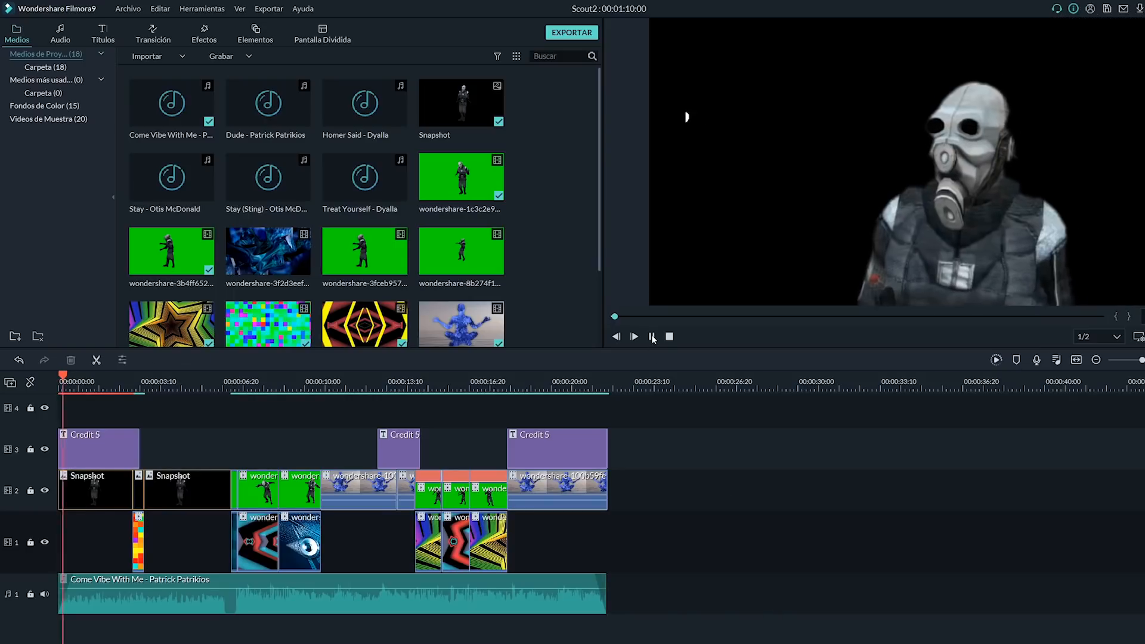
left_click(652, 337)
left_click_drag(144, 378, 58, 378)
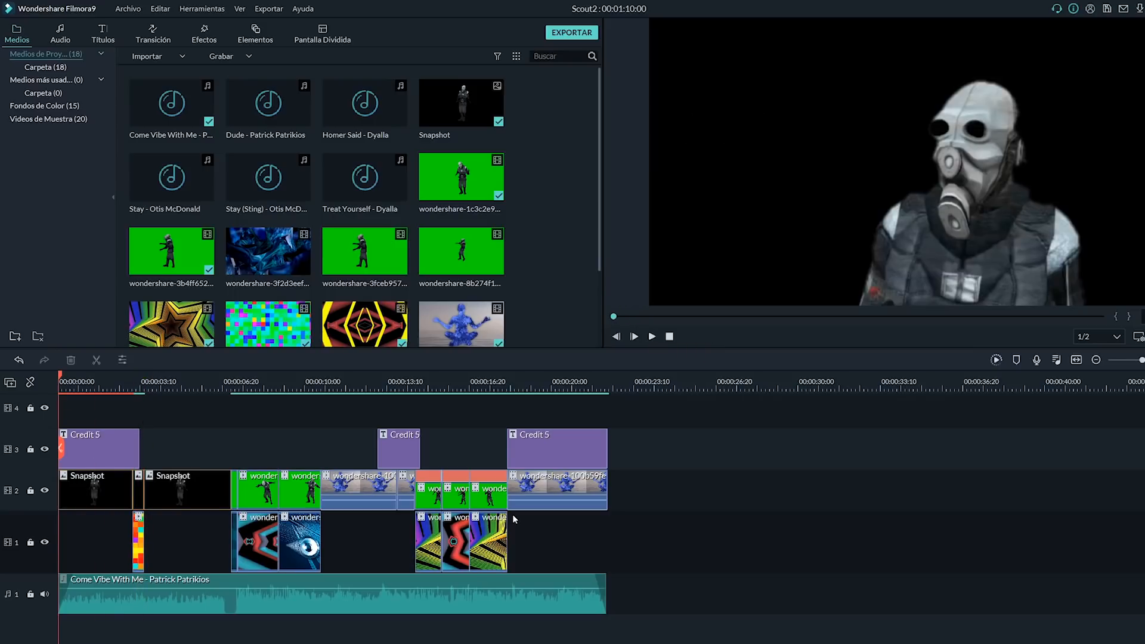
Scale the short middle Snapshot clip to 230.34% and position it at X -32.6, Y -256.6.
left_click(160, 378)
left_click(142, 378)
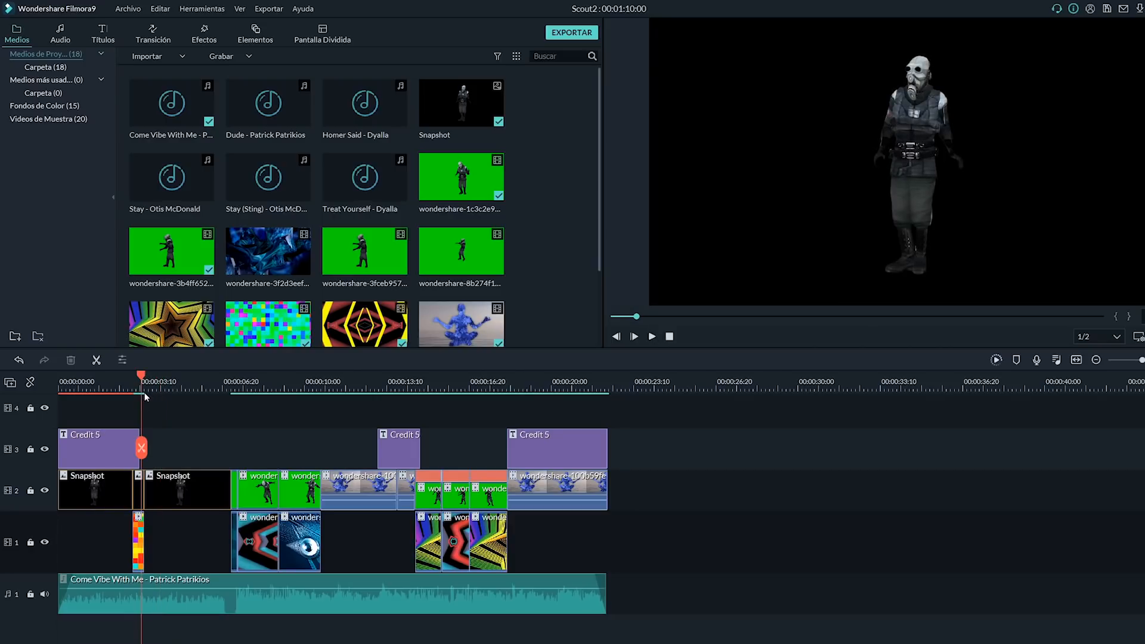
double_click(137, 487)
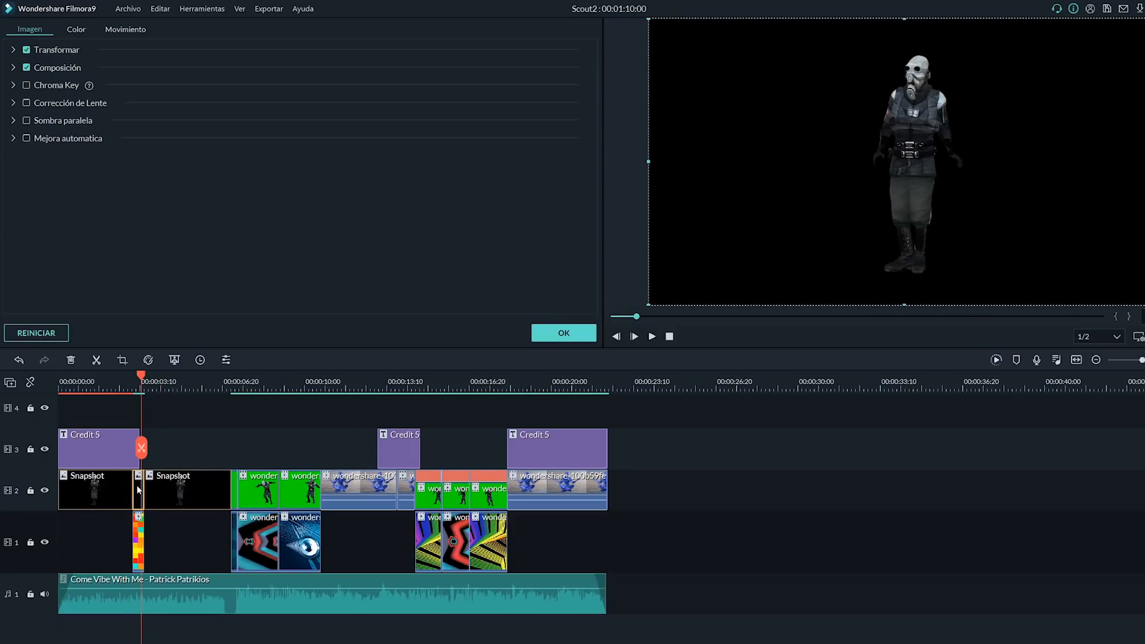
left_click(13, 51)
left_click_drag(269, 113, 324, 114)
left_click_drag(894, 155, 889, 235)
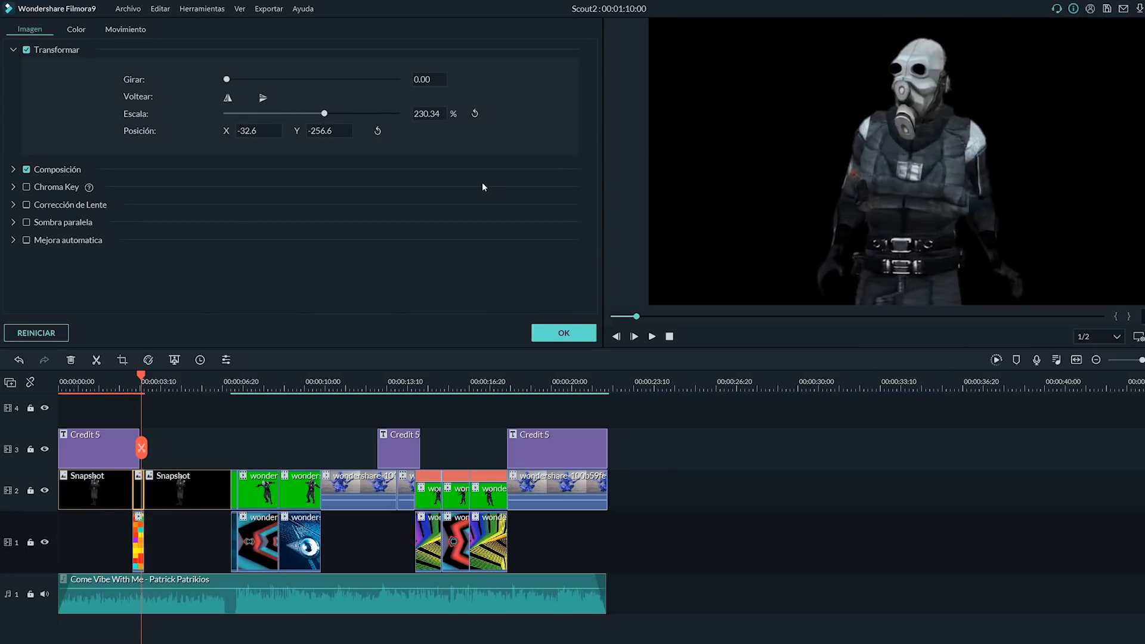
Set the short Snapshot clip's blending mode to Subexposición lineal and apply its settings.
left_click(13, 171)
left_click(325, 197)
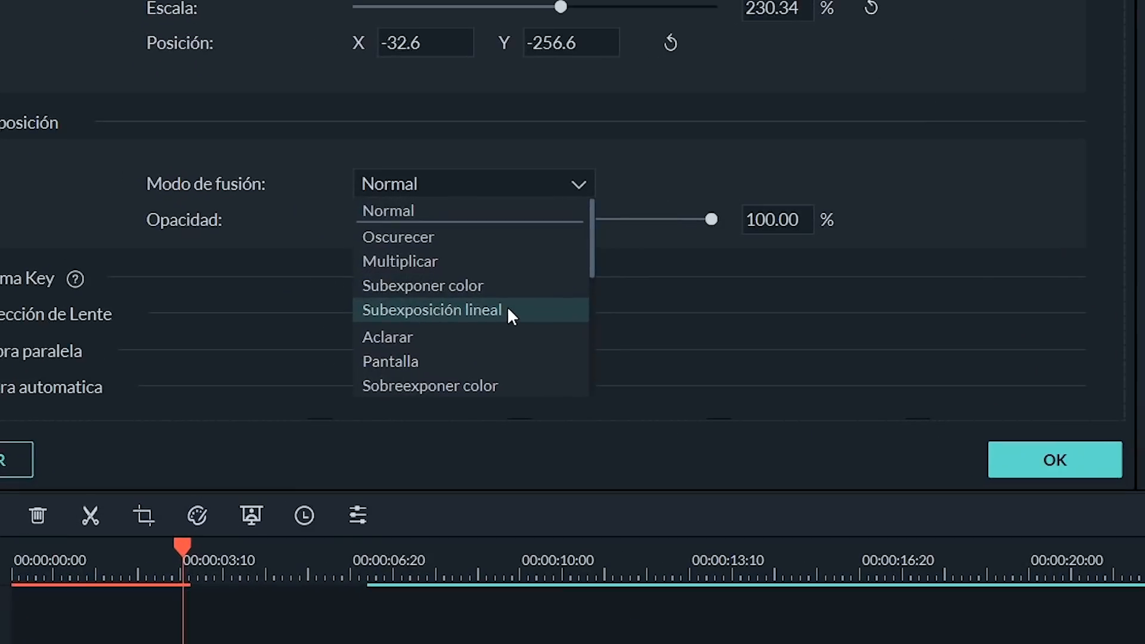
left_click(507, 310)
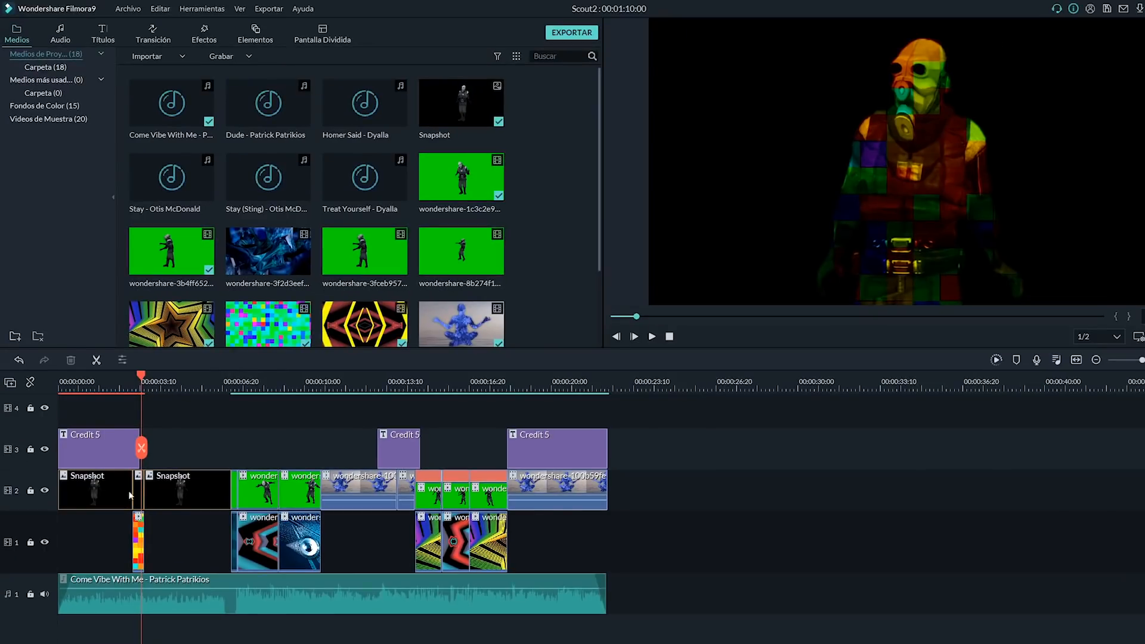
Toggle the visibility of video track 2 to compare the blend with the coloured mosaic clip beneath.
left_click(44, 491)
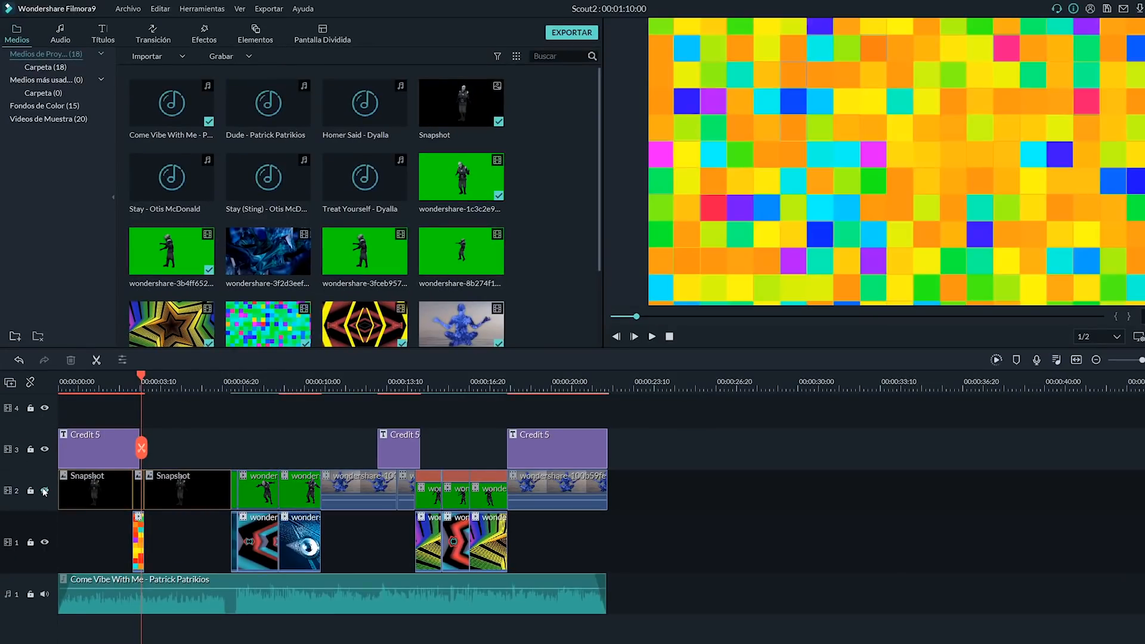
left_click(44, 491)
left_click(44, 490)
left_click(44, 491)
left_click(140, 546)
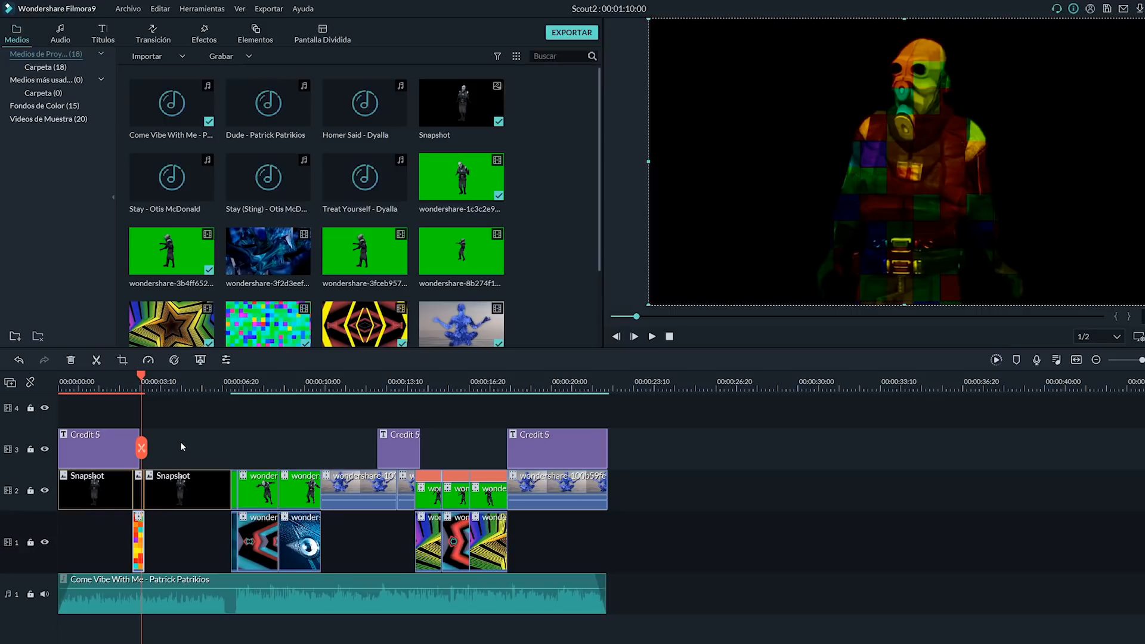
Set the last Snapshot clip's Pan and Zoom start frame to about 971 x 546, positioned over the character's head and torso.
left_click(182, 492)
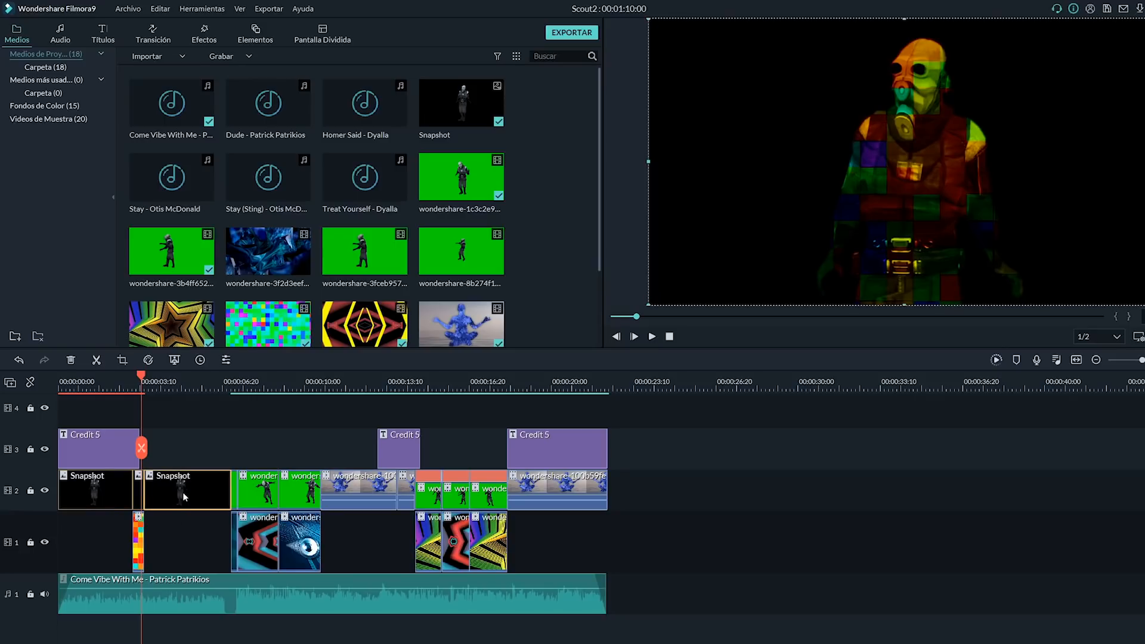
right_click(182, 492)
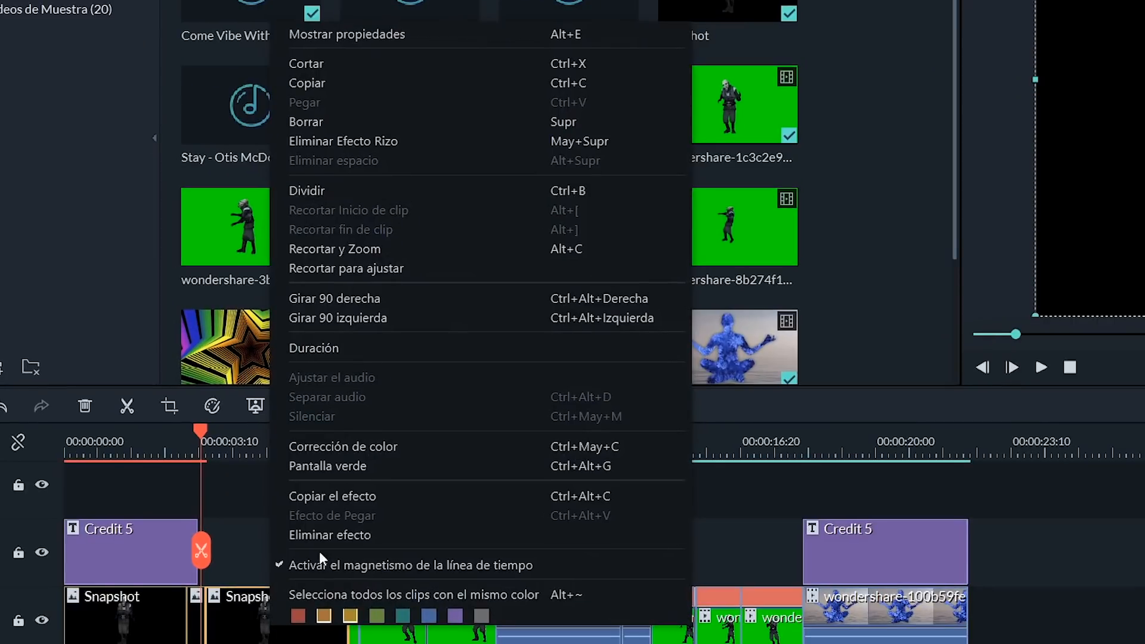
left_click(323, 247)
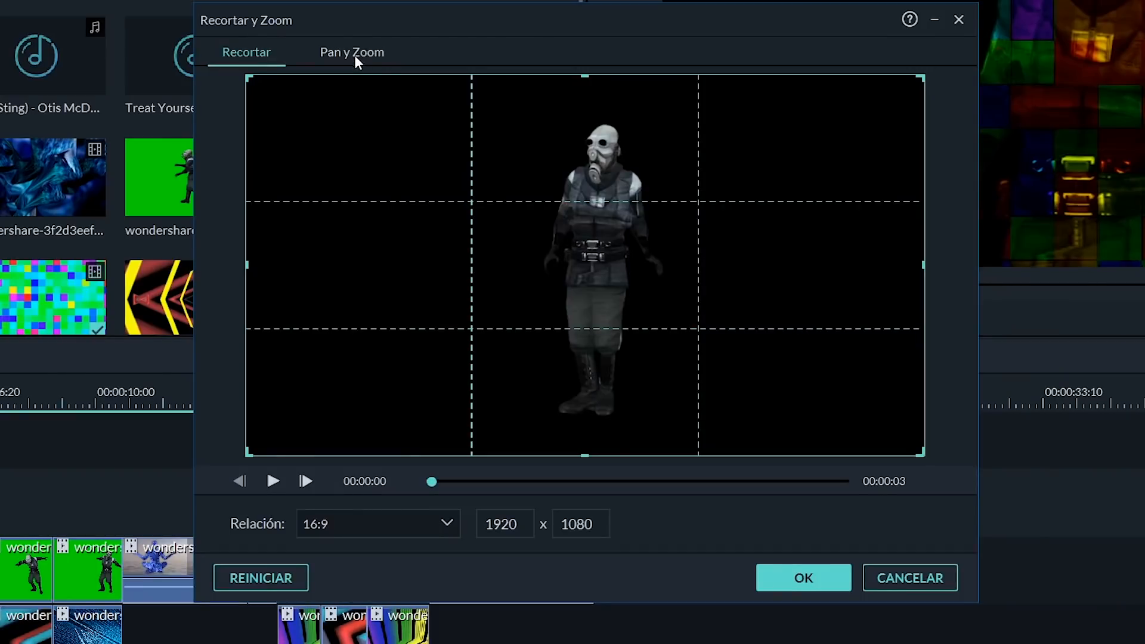
left_click(355, 54)
left_click_drag(923, 455, 590, 268)
left_click_drag(515, 195, 680, 215)
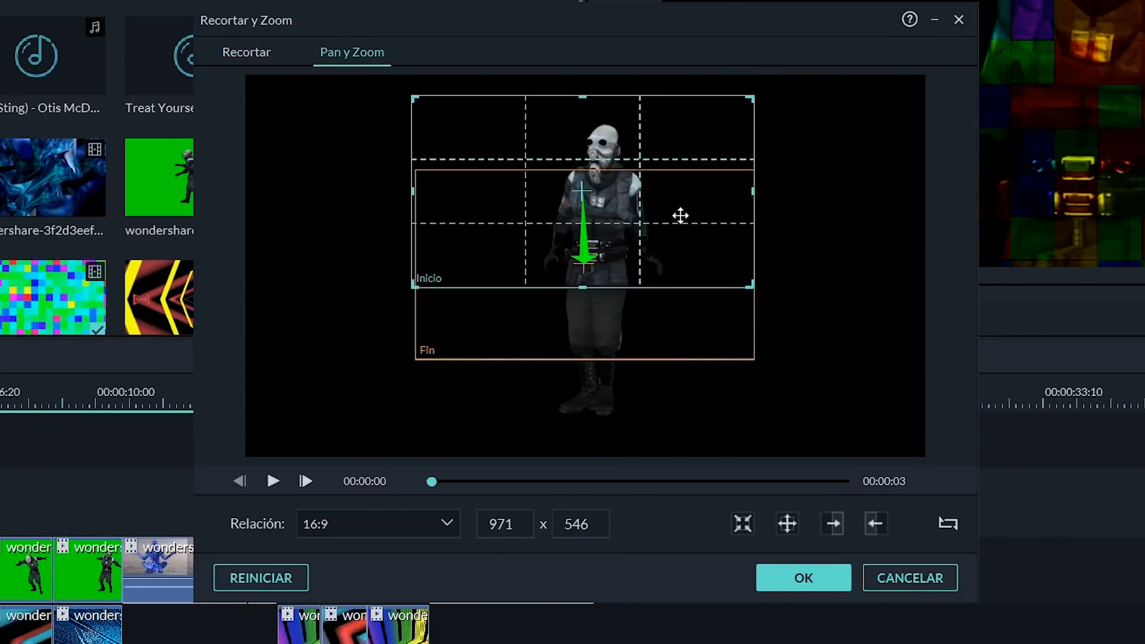
Enlarge the Pan and Zoom end frame to about 1914 x 1077, apply it, and play the sequence from the start.
left_click(713, 337)
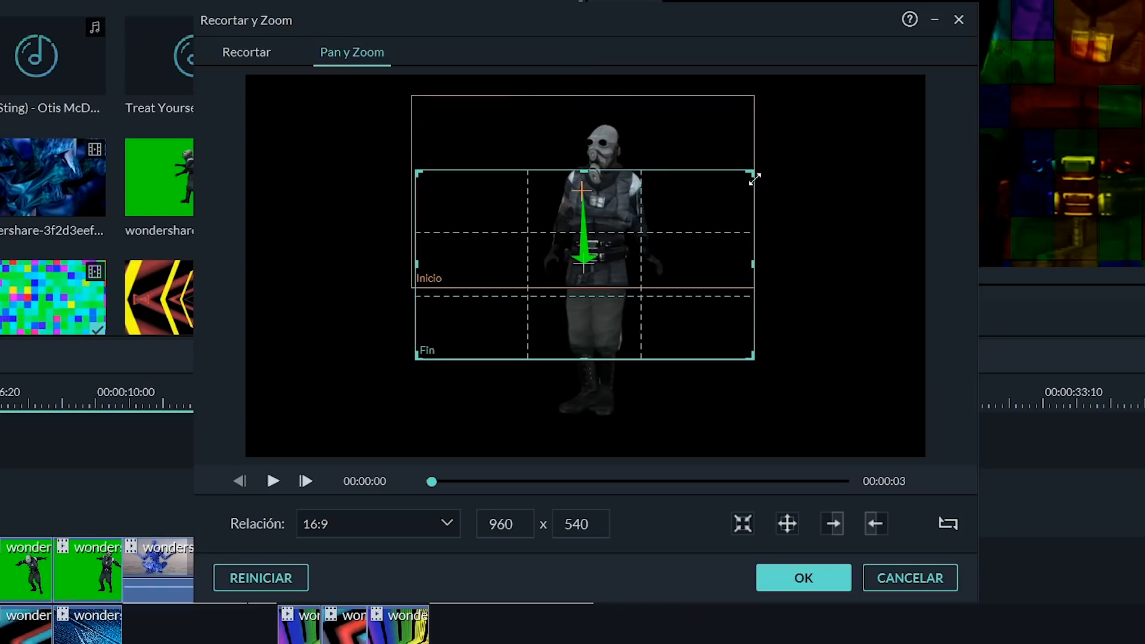
left_click_drag(755, 178, 953, 81)
left_click_drag(417, 357, 211, 446)
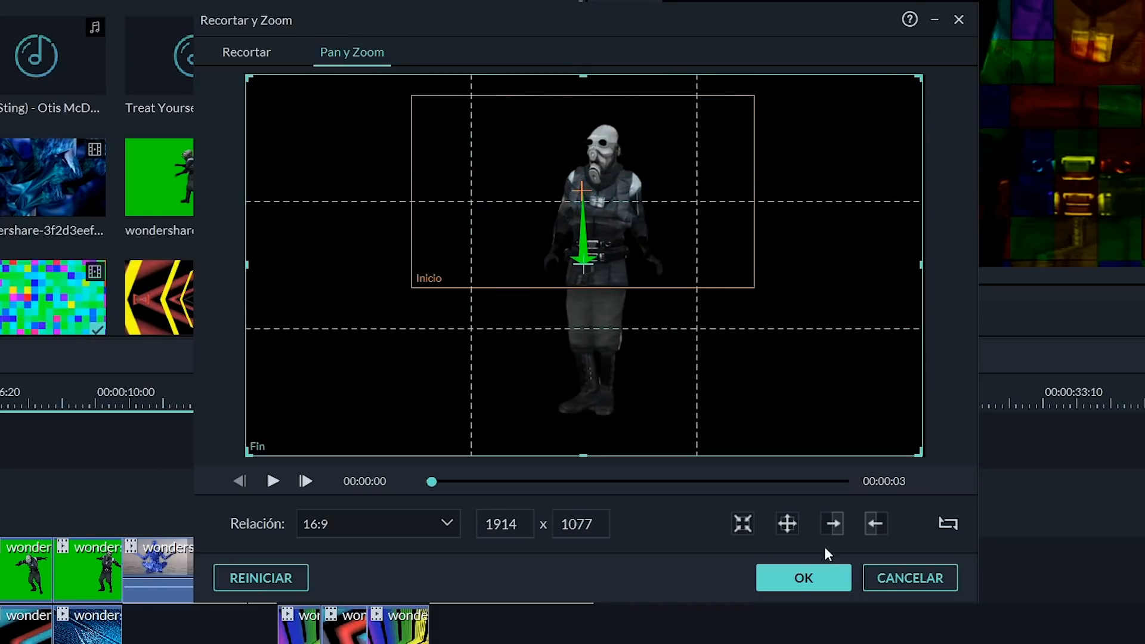
left_click(795, 581)
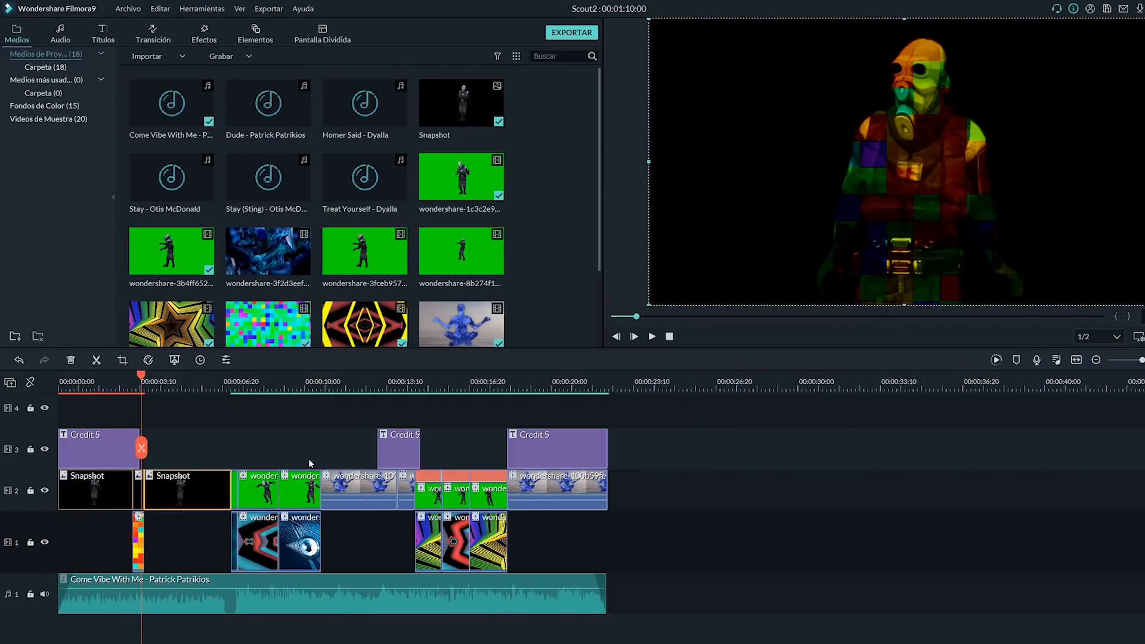
left_click_drag(141, 377, 18, 380)
left_click(652, 337)
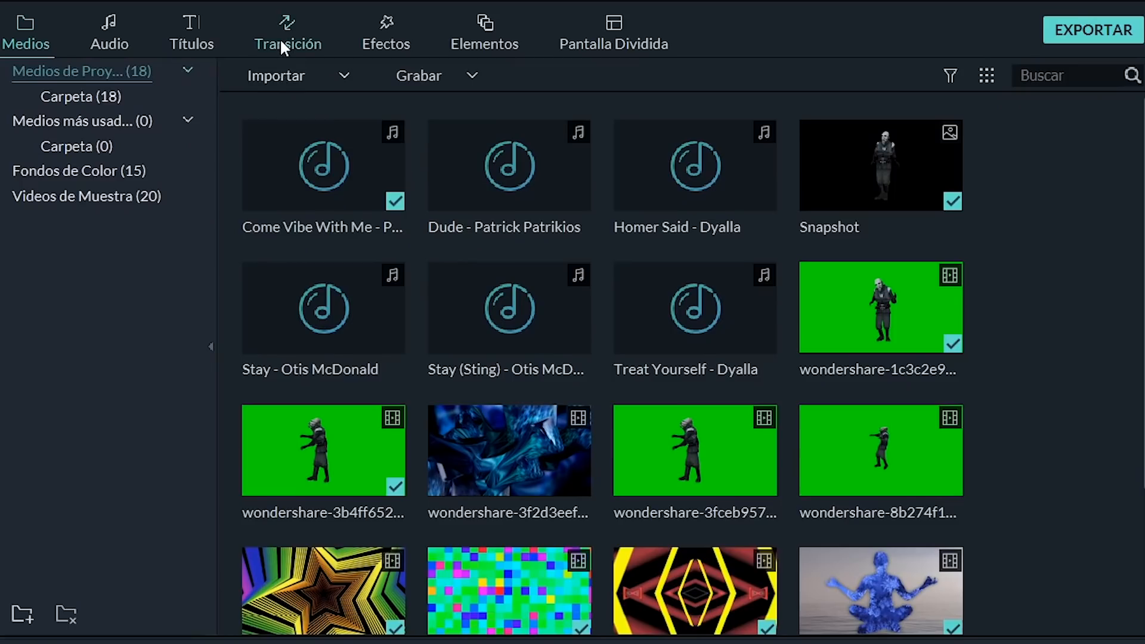
Add deformation transitions at both ends of the short Snapshot clip, using Deformación 7 into the last Snapshot clip.
left_click(152, 35)
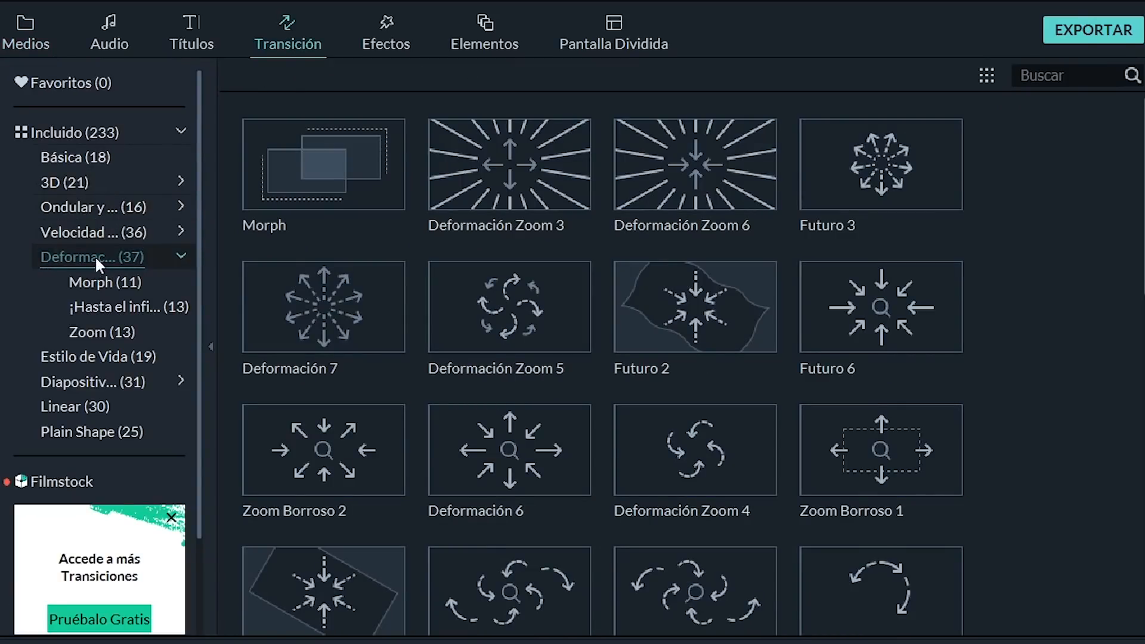
left_click(113, 255)
left_click(113, 255)
scroll(524, 478, "down", 10)
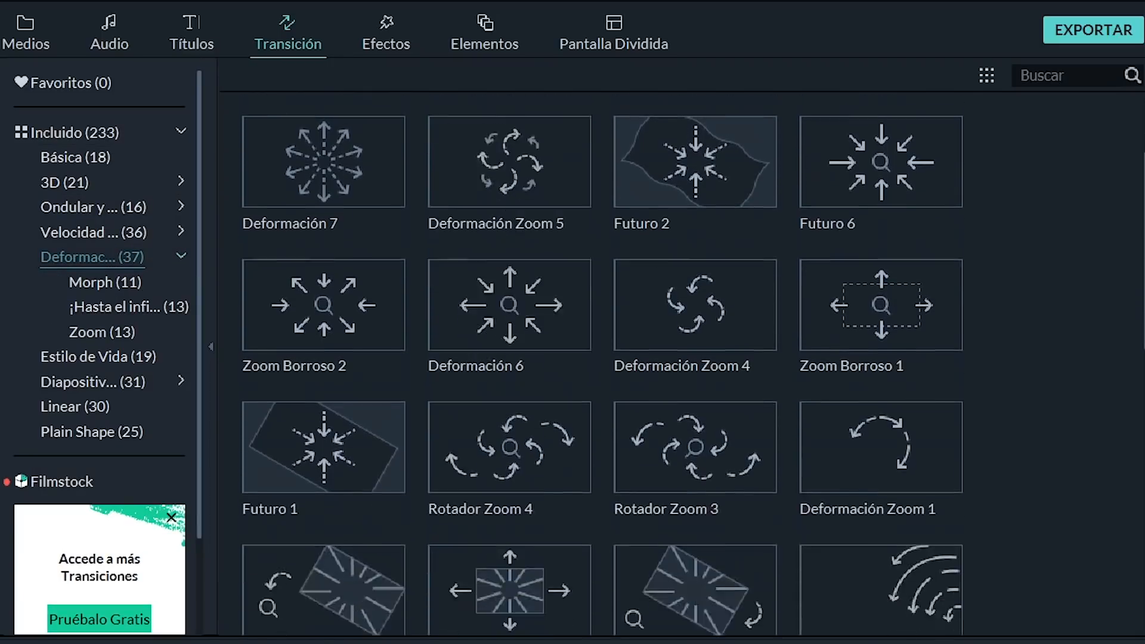
scroll(157, 412, "up", 3)
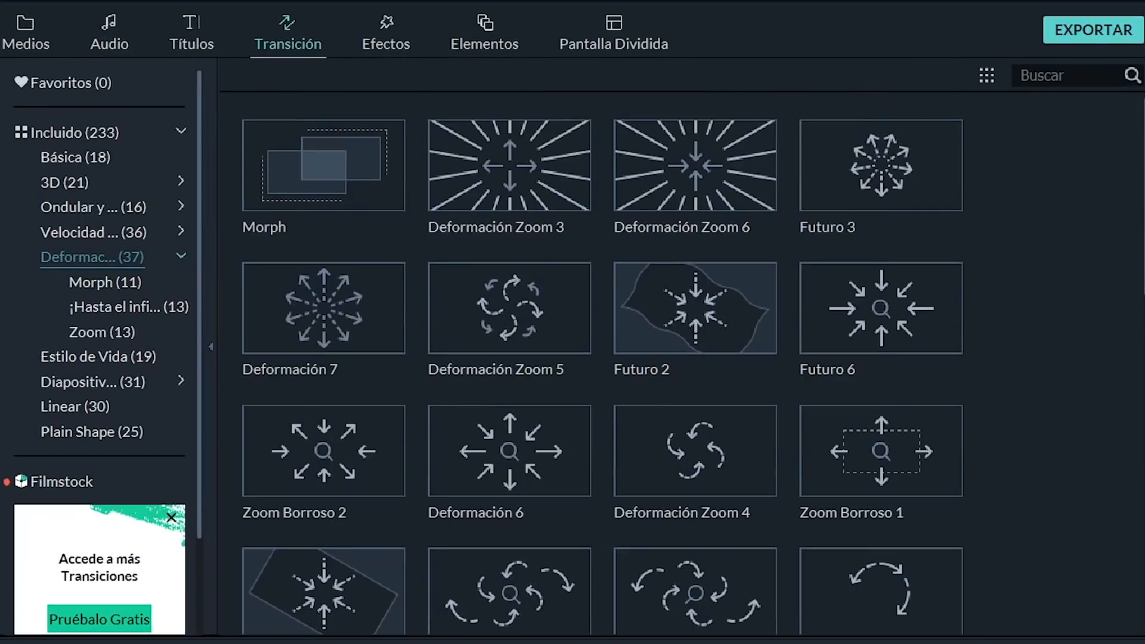
left_click_drag(324, 308, 299, 487)
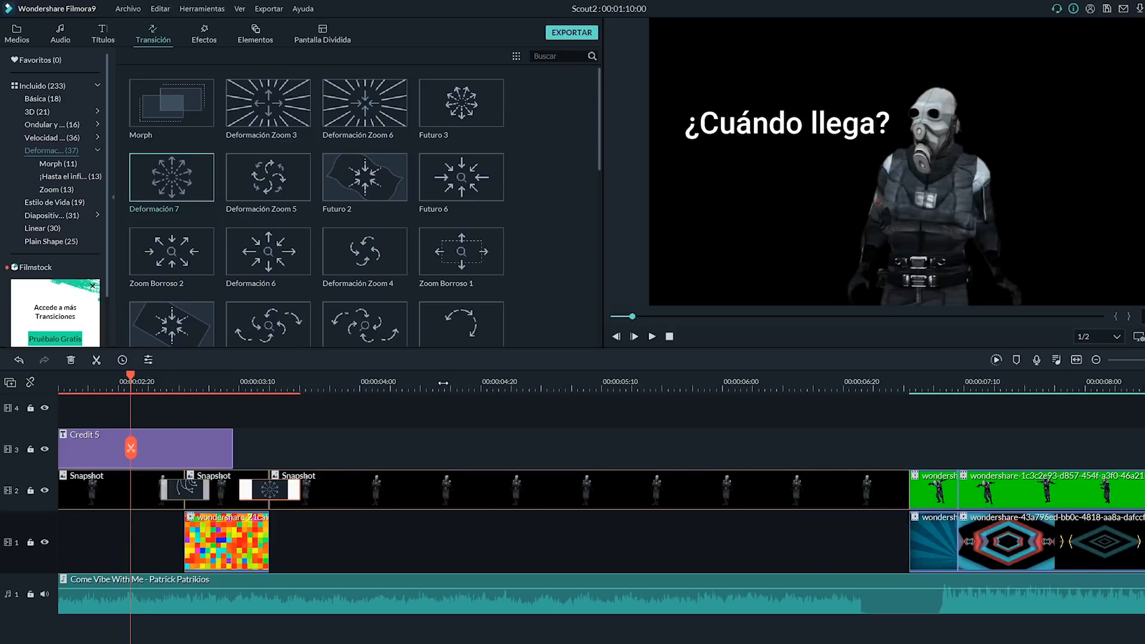
left_click_drag(443, 382, 173, 382)
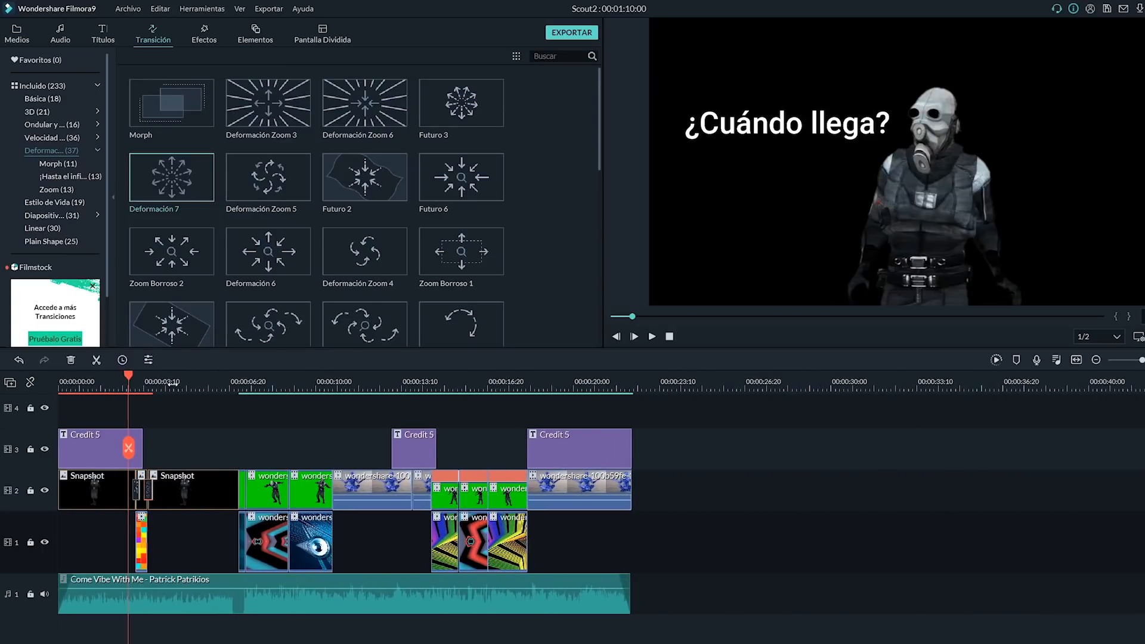
Place the Agua deformation filter on track 4 above the last Snapshot clip and trim it to that clip's length.
left_click(210, 480)
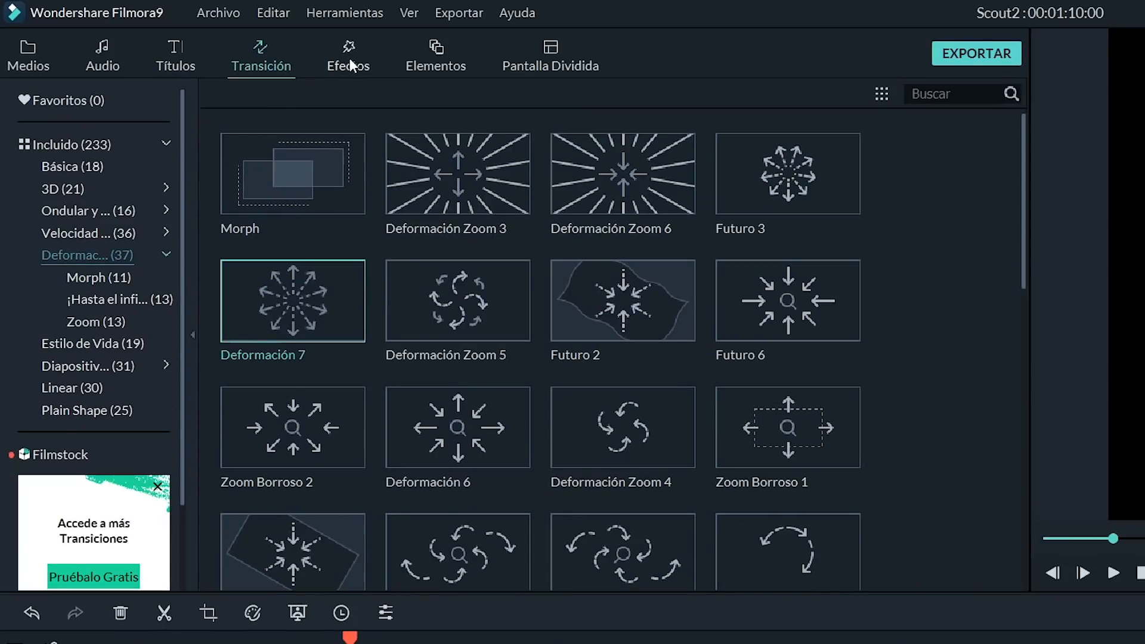
left_click(350, 59)
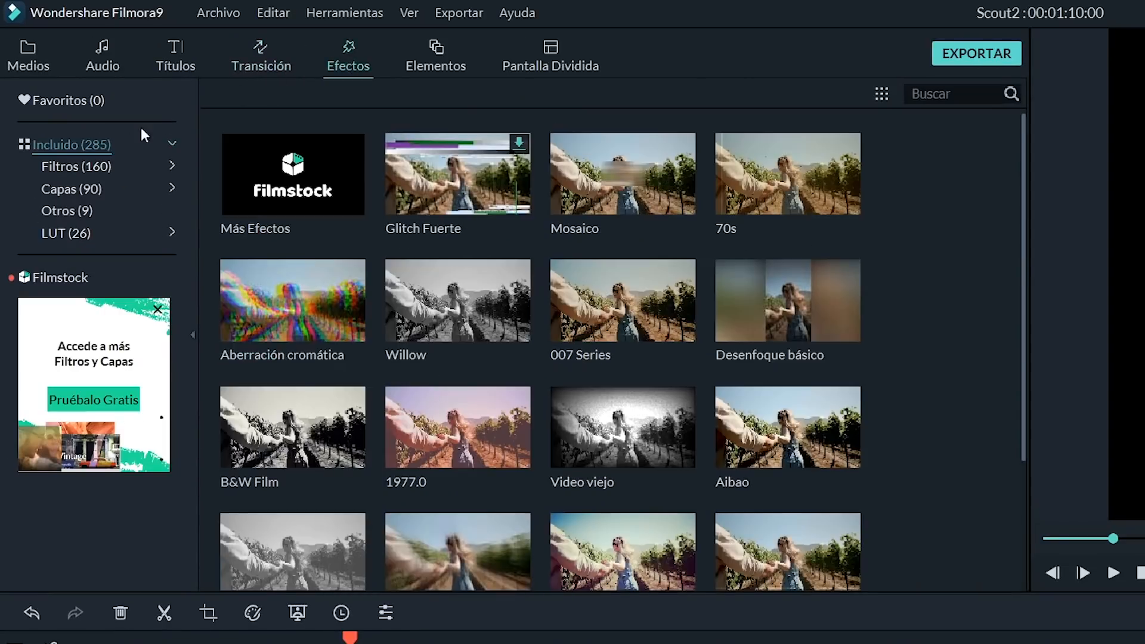
left_click(77, 166)
left_click(143, 341)
left_click_drag(1021, 281, 1017, 438)
left_click_drag(457, 500, 150, 416)
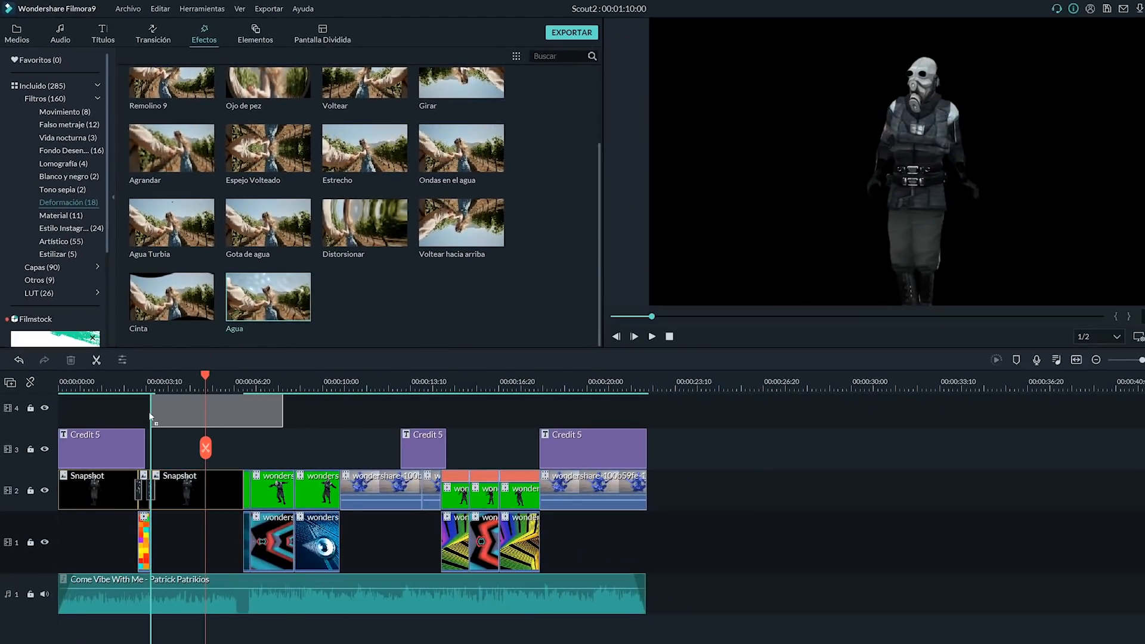
left_click_drag(282, 410, 243, 410)
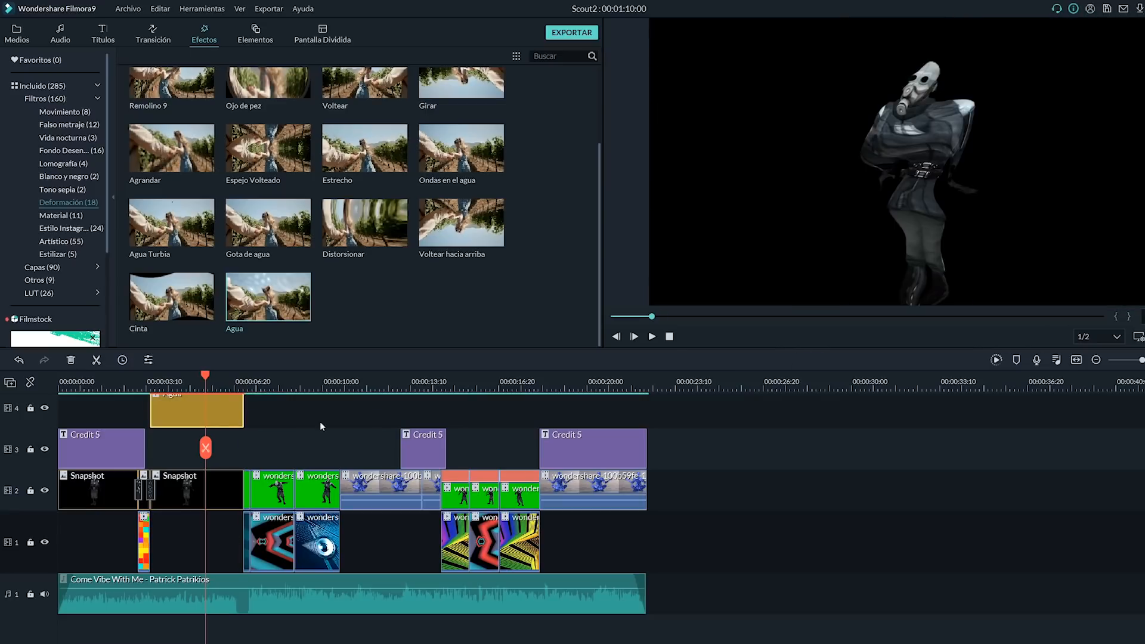
Lower the Agua filter's Realzar and Pasos values to soften the distortion, and apply the settings.
double_click(224, 413)
left_click_drag(303, 73, 231, 73)
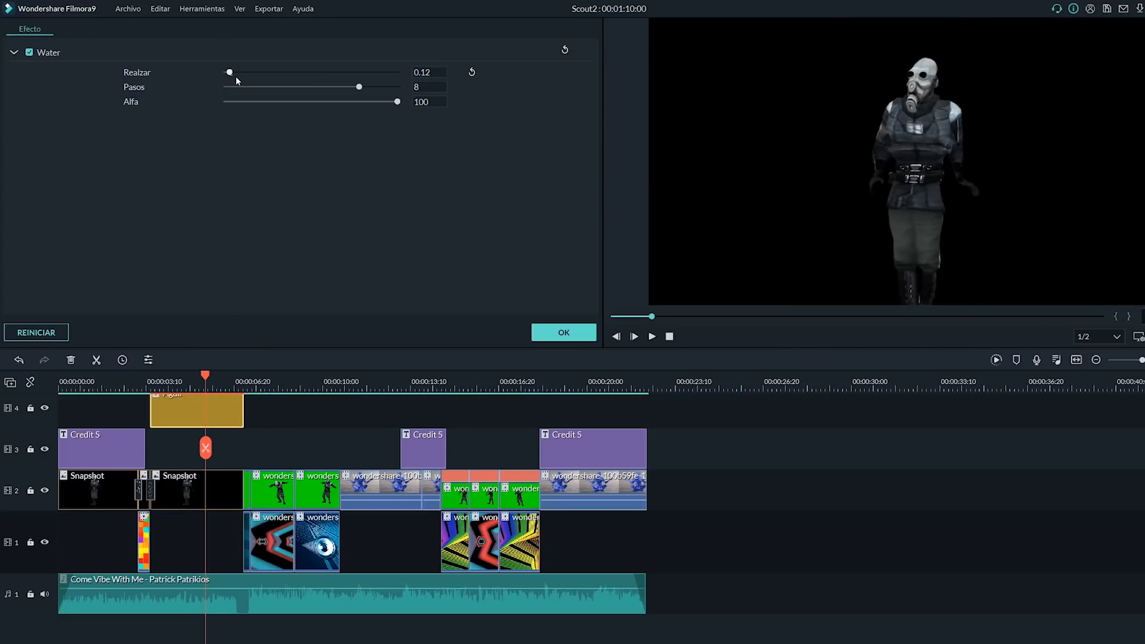
left_click_drag(359, 88, 318, 87)
left_click_drag(235, 73, 241, 76)
left_click(563, 332)
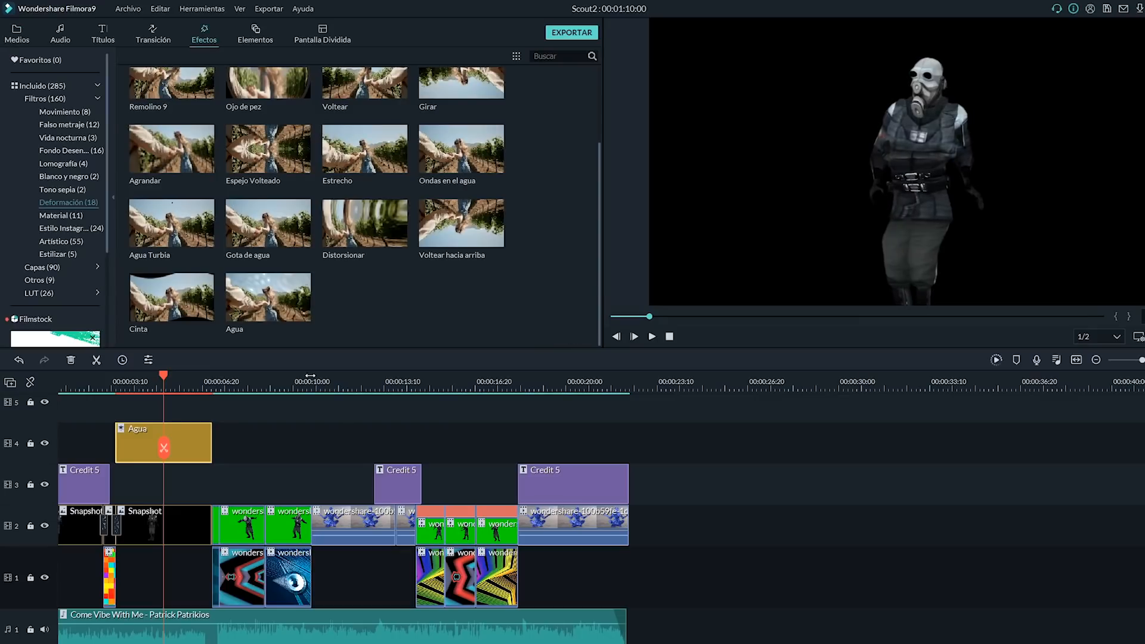
Add the Brillo artistic filter on track 3 beneath Agua, trim it to the same length, and render the preview.
left_click(73, 244)
left_click_drag(268, 177, 120, 485)
left_click_drag(252, 481, 211, 476)
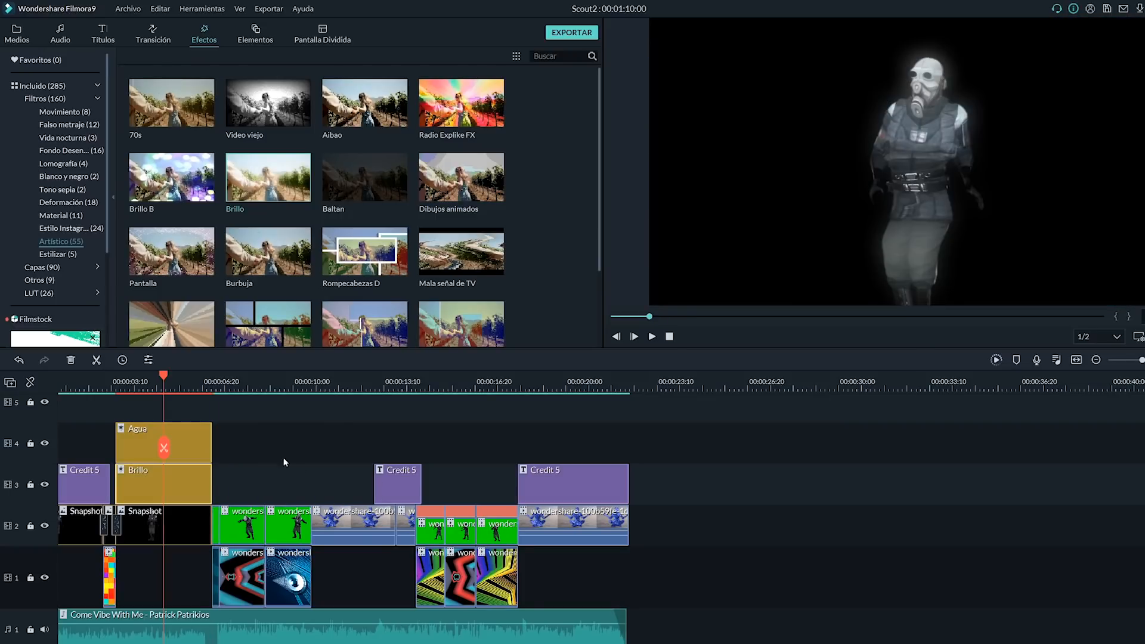
left_click(993, 361)
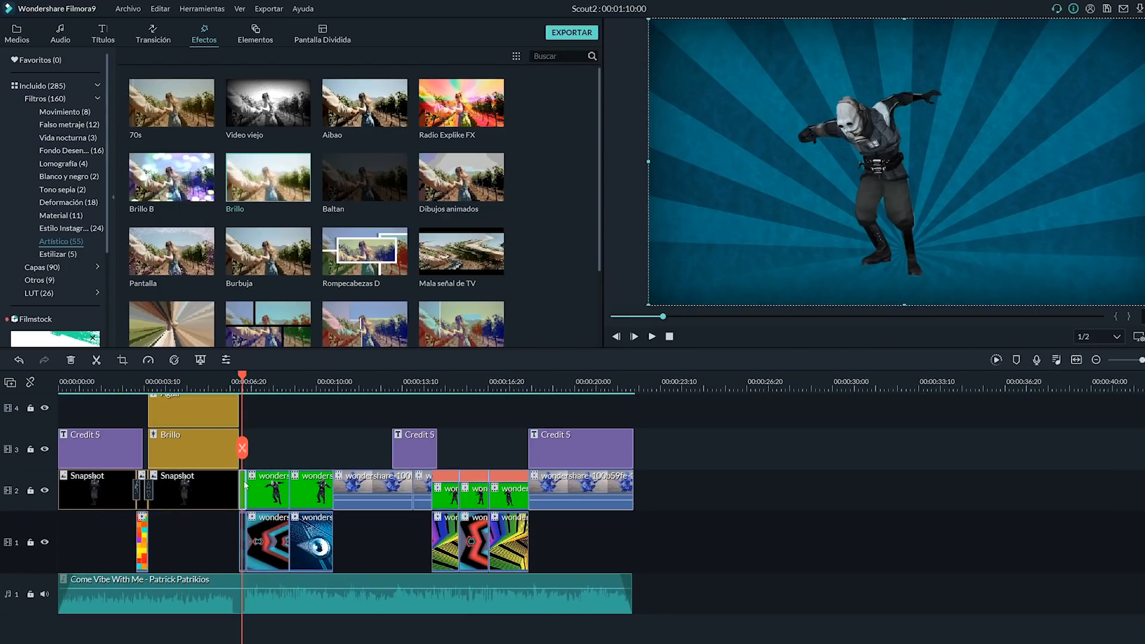
Scale the short first green-screen clip to 282.76%, position it at X 228.1, Y -165.0, and apply the settings.
double_click(243, 482)
left_click(13, 50)
left_click_drag(268, 114, 344, 114)
left_click_drag(804, 114, 892, 183)
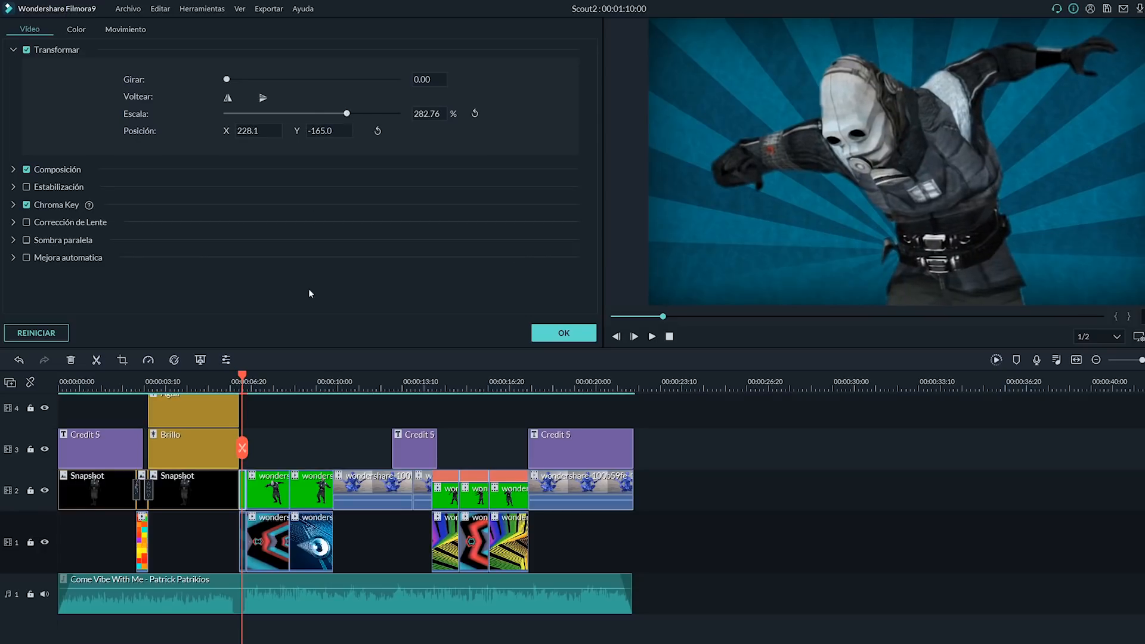
left_click(564, 333)
Apply the Disminuir zoom motion to the green-screen clip that follows the short one.
left_click(267, 388)
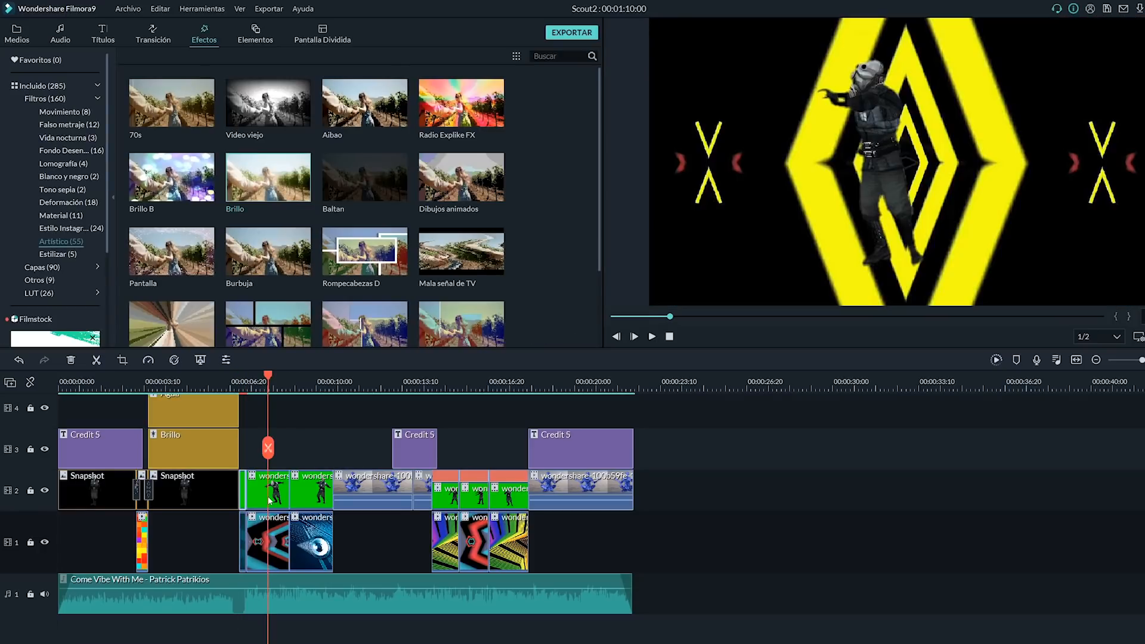
double_click(270, 494)
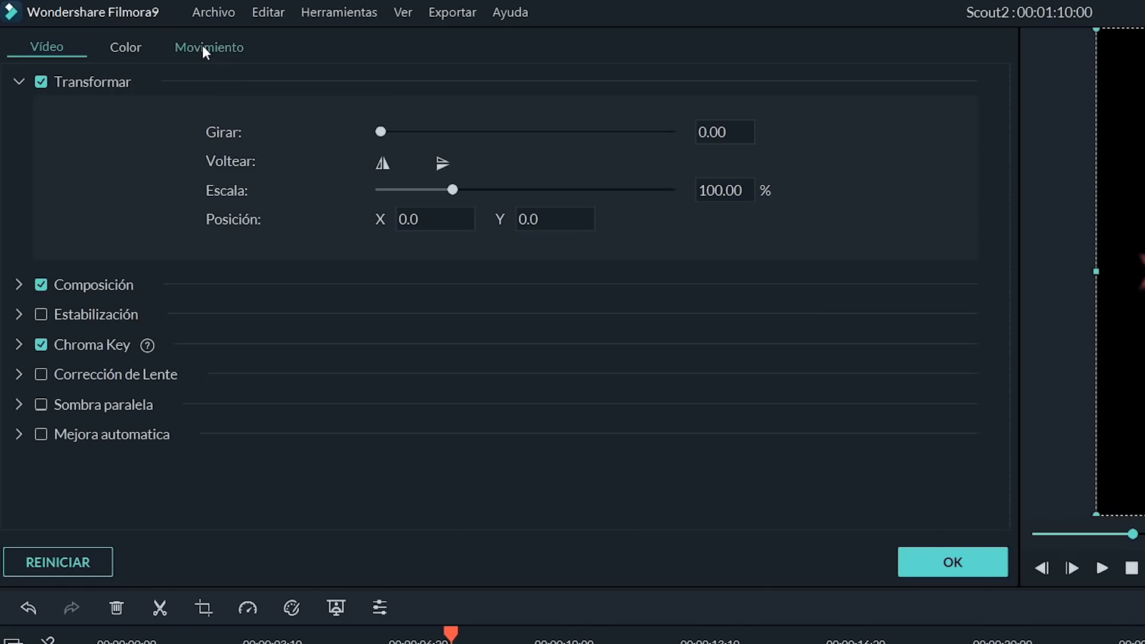
left_click(206, 48)
left_click_drag(1000, 191, 1008, 439)
left_click(952, 369)
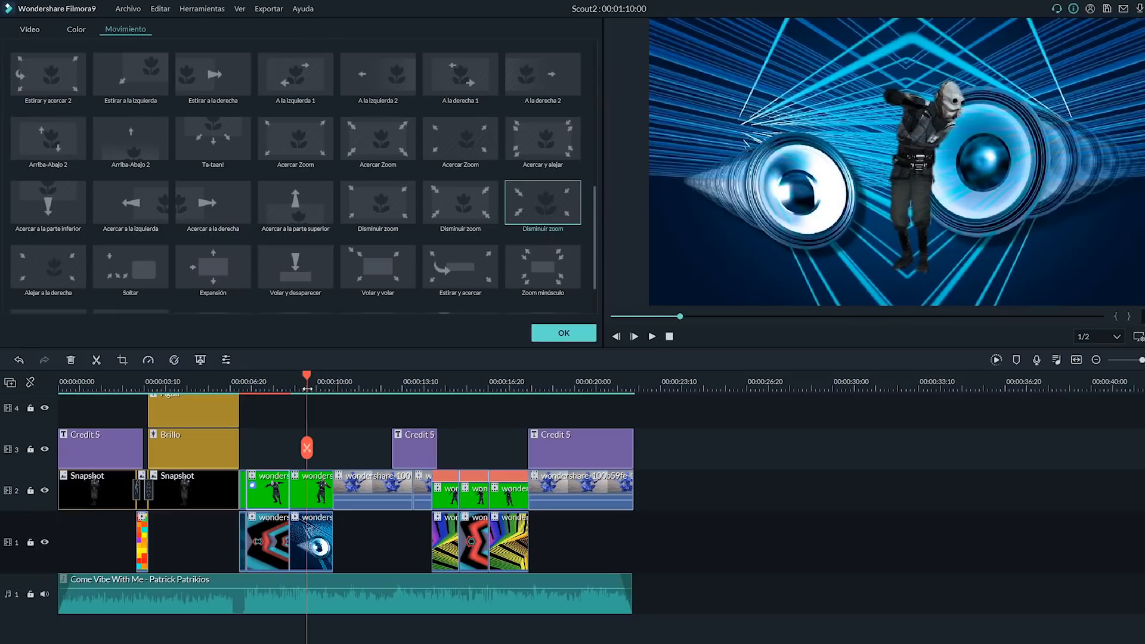
Give the last green-screen clip before the meditating figure the same Disminuir zoom motion, and play back the result.
left_click(652, 337)
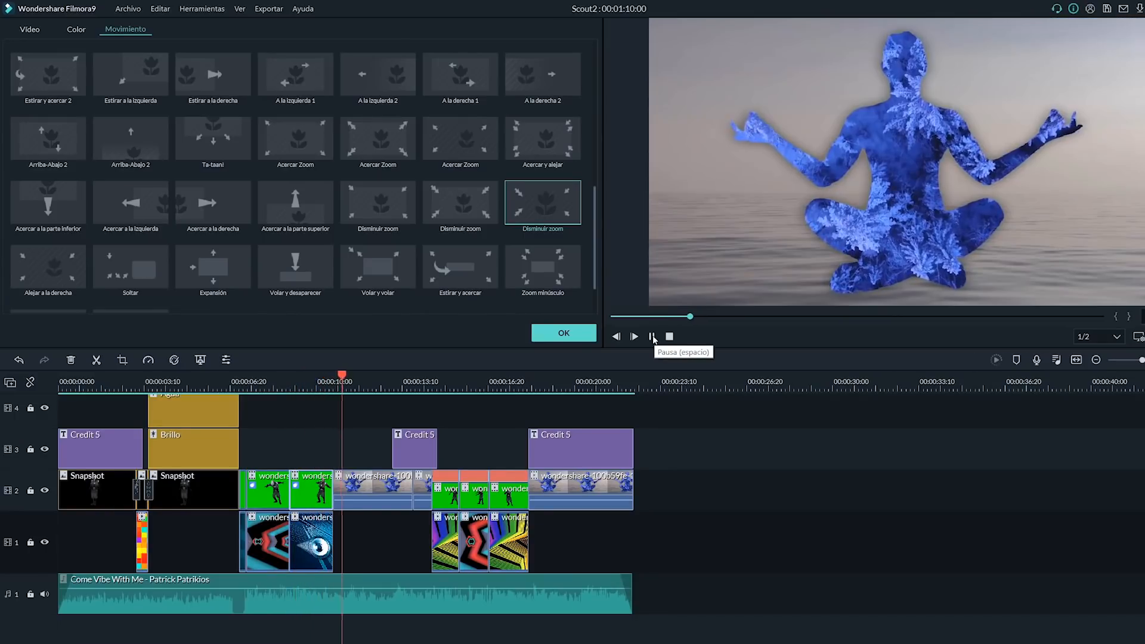
left_click(653, 337)
left_click(731, 635)
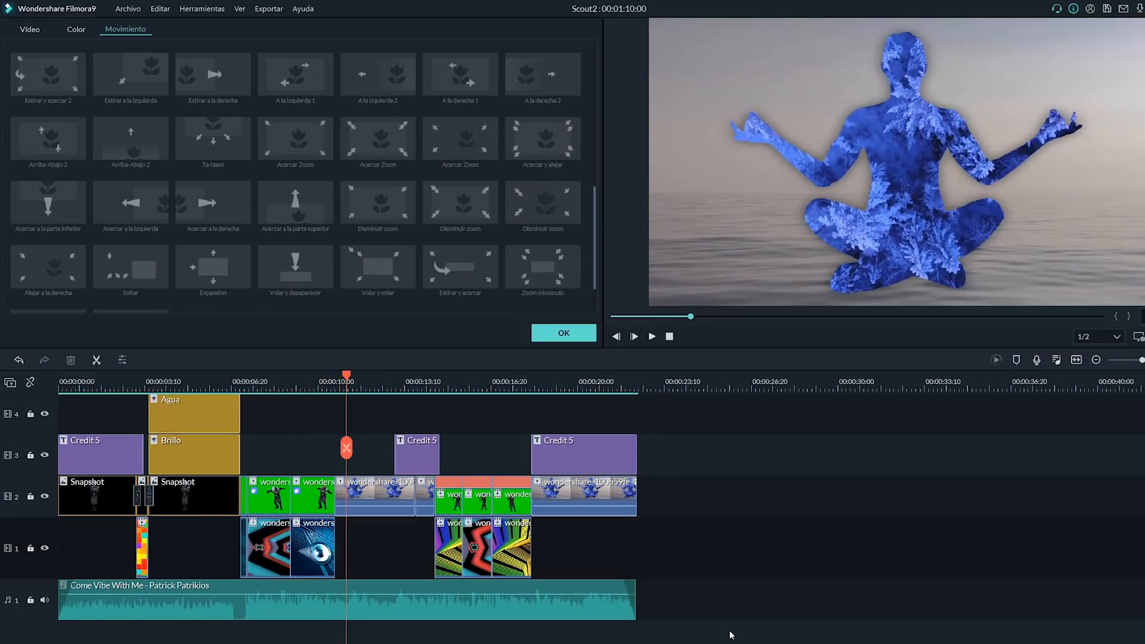
left_click(564, 335)
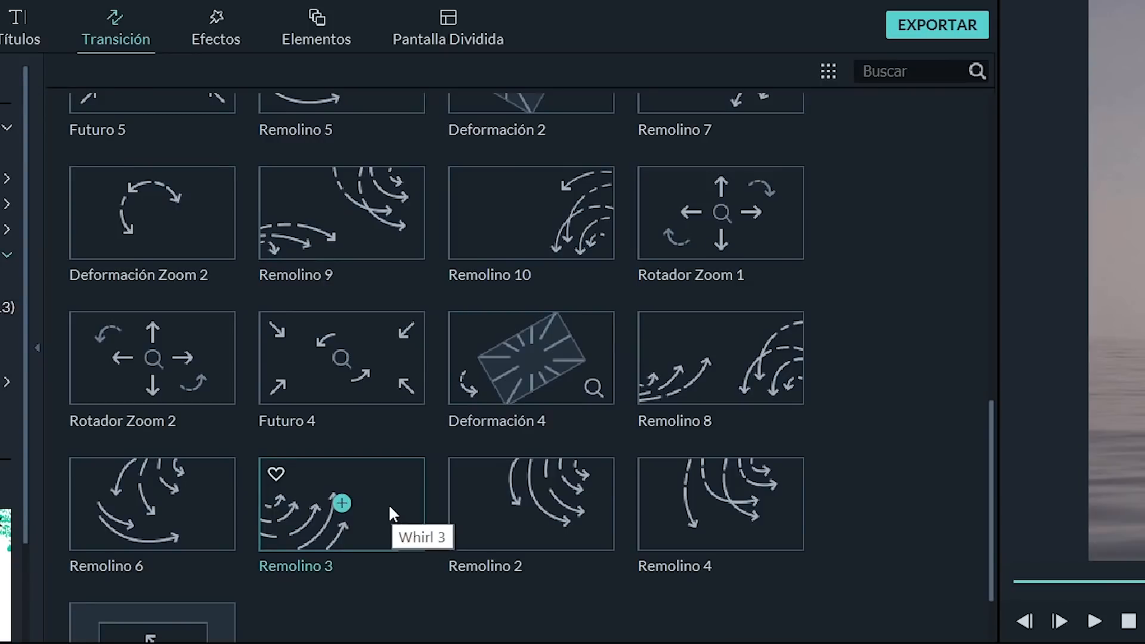
Add Remolino 3 between the two longer green-screen clips, plus Remolino transitions between their backgrounds and before the meditating-figure clip.
left_click_drag(390, 506, 325, 501)
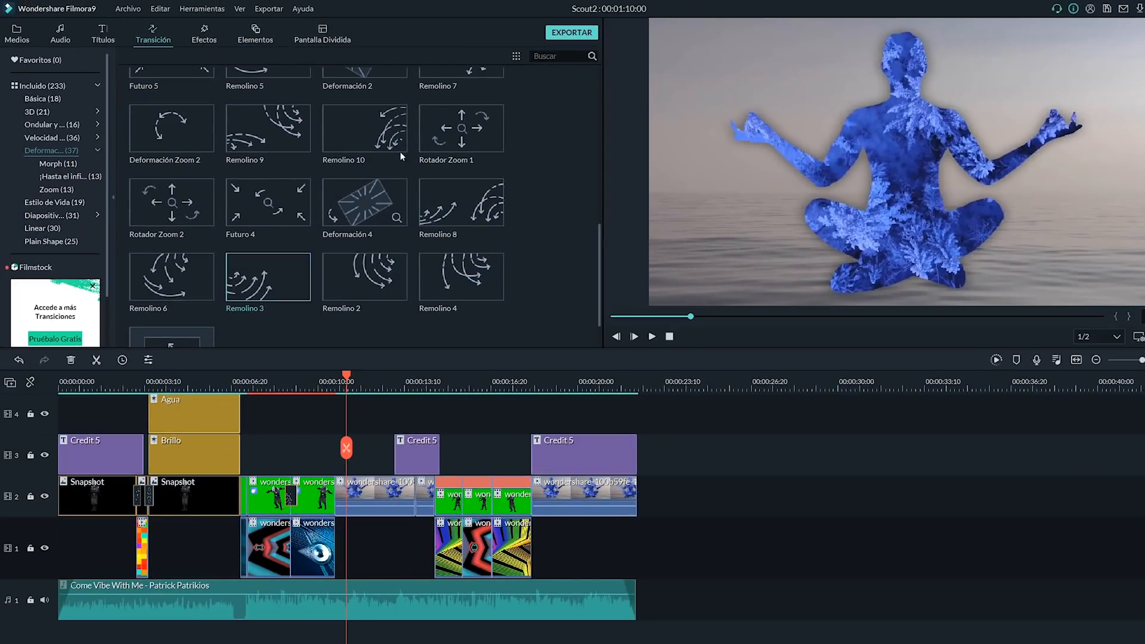
left_click_drag(364, 128, 361, 496)
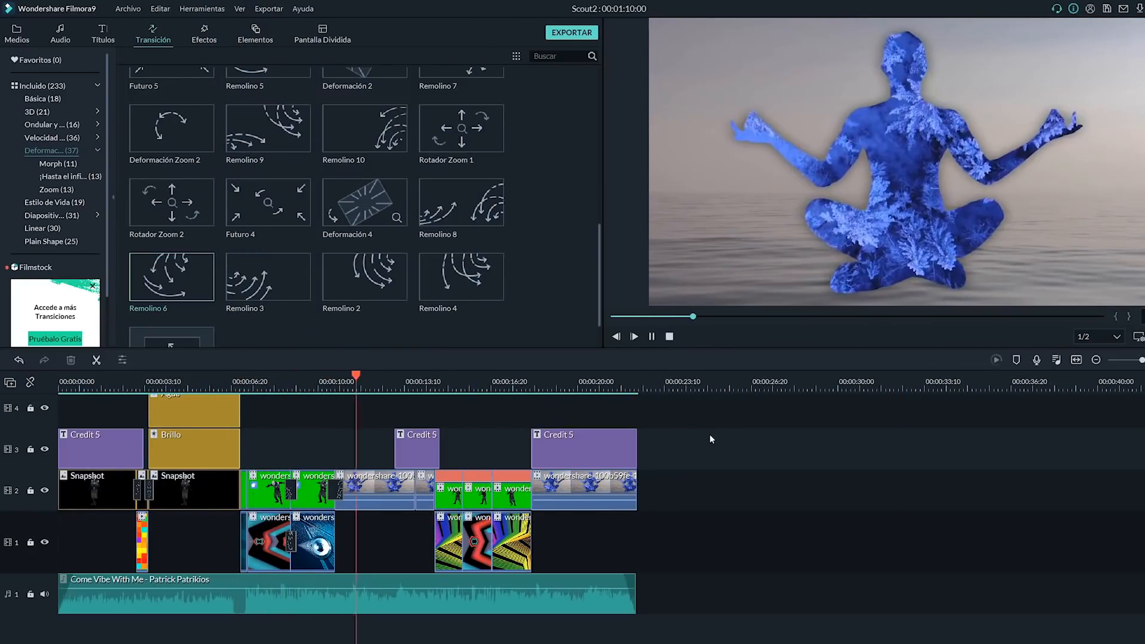
Apply the Disminuir zoom motion to the first meditating-figure clip and Acercar Zoom to the short clip after it.
left_click(351, 384)
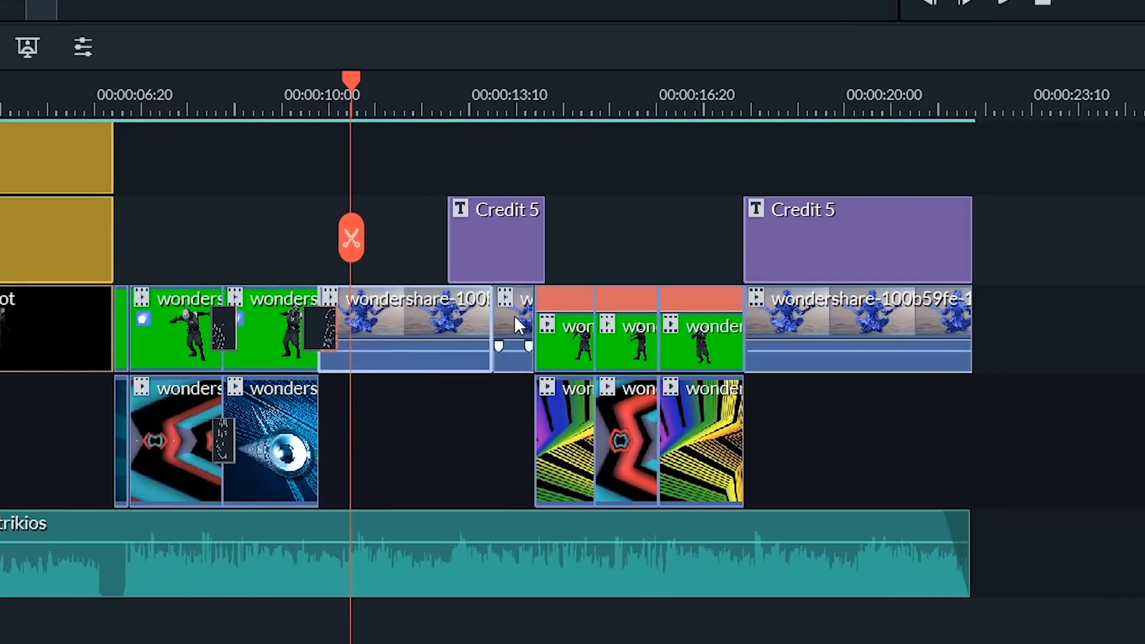
left_click(508, 308)
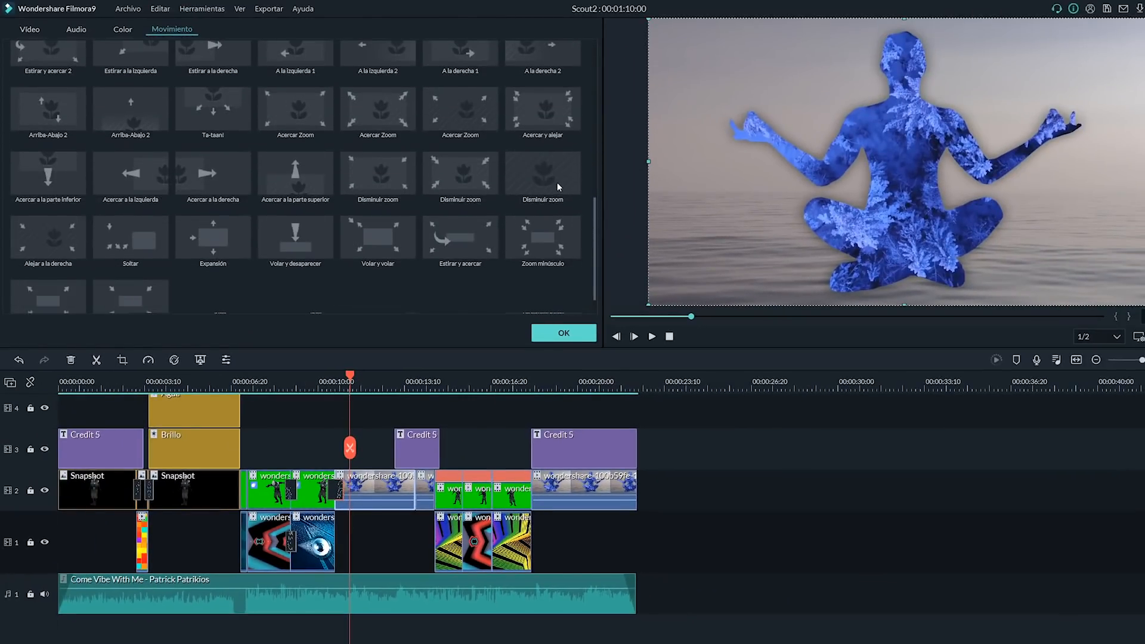
left_click(558, 248)
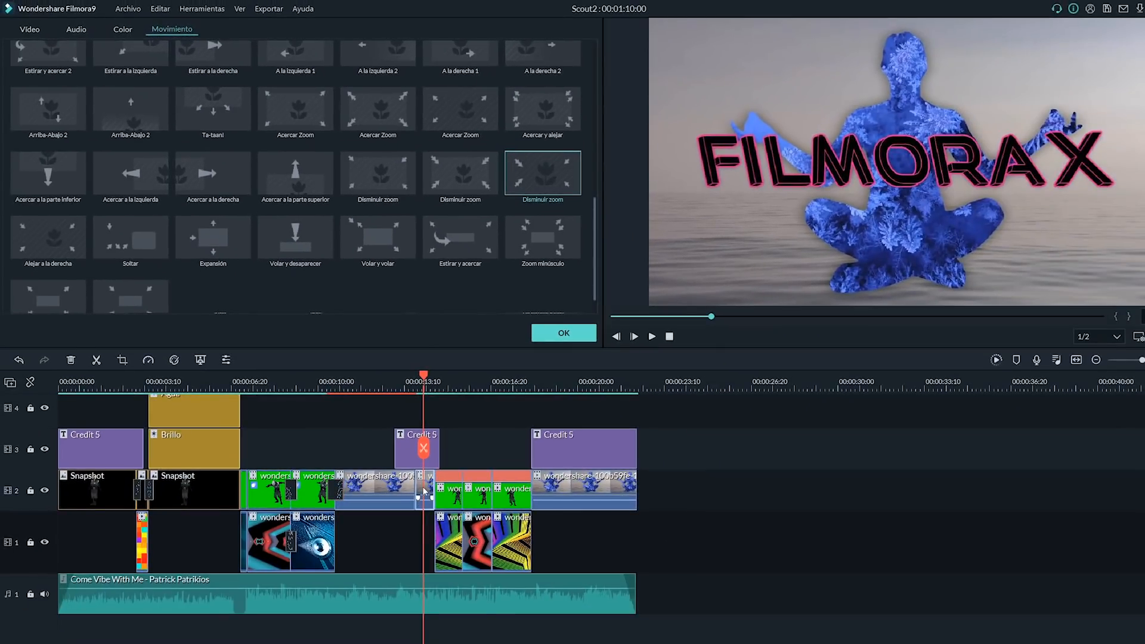
scroll(593, 239, "up", 2)
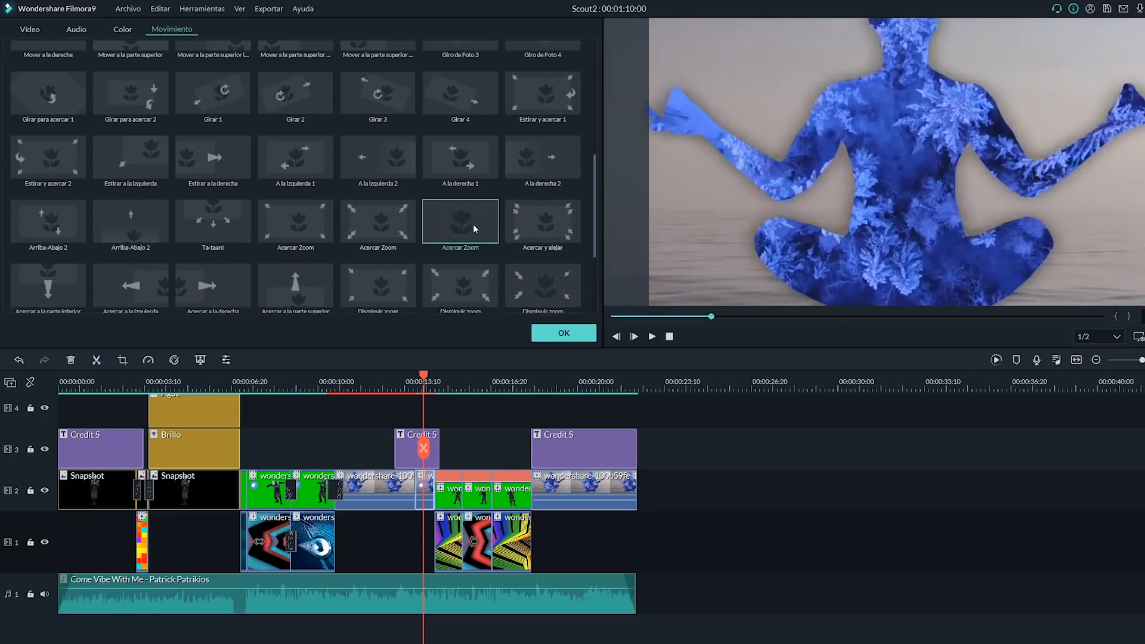
left_click(564, 333)
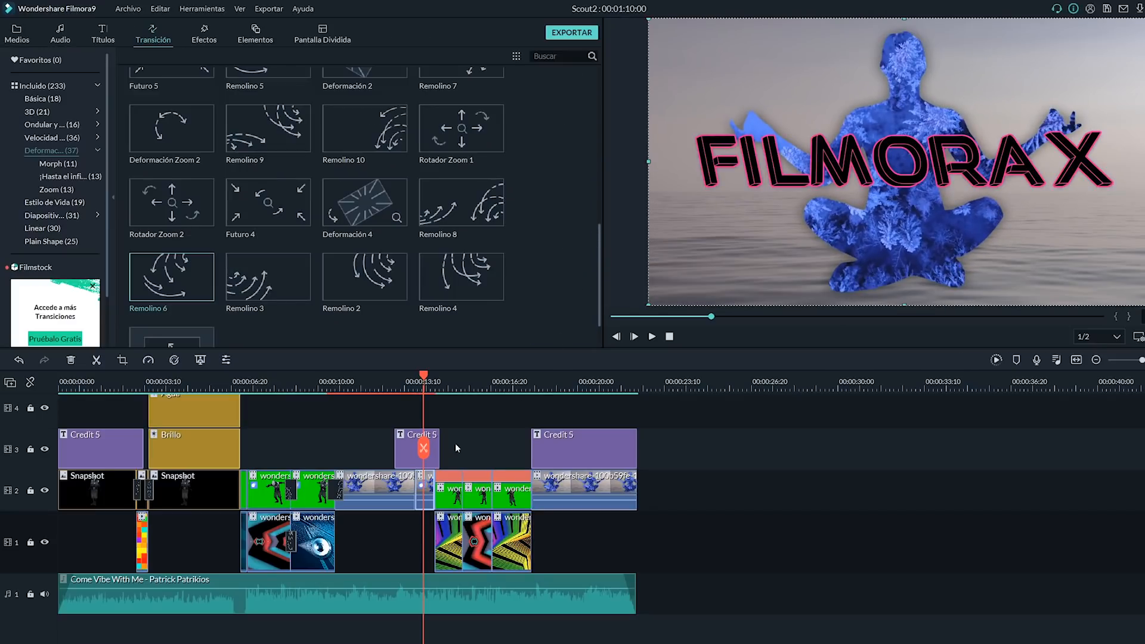
Pan and zoom the short meditating-figure clip towards the head, with an end frame of about 856 x 481, and play back the result.
right_click(429, 479)
left_click(492, 223)
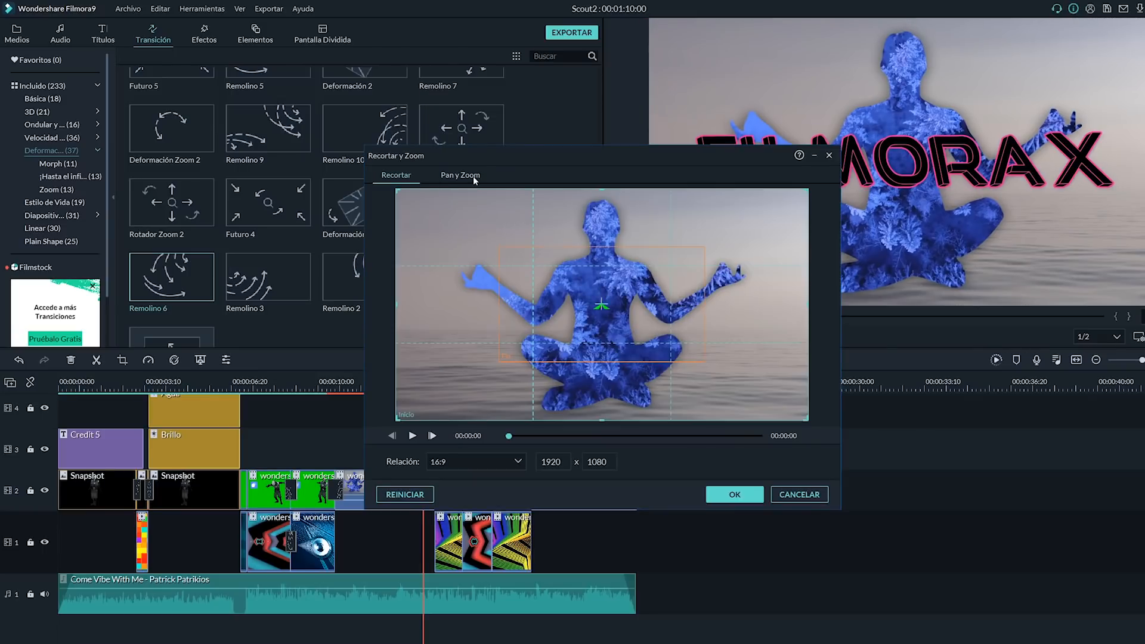
left_click_drag(638, 292, 643, 259)
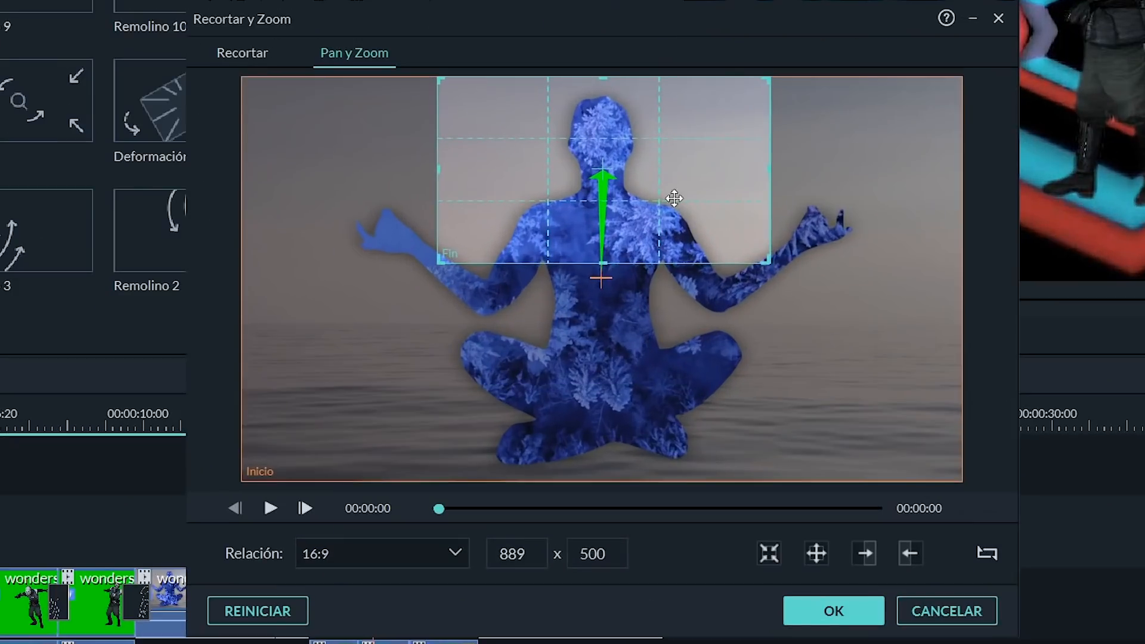
left_click_drag(766, 261, 756, 250)
left_click_drag(674, 167, 677, 167)
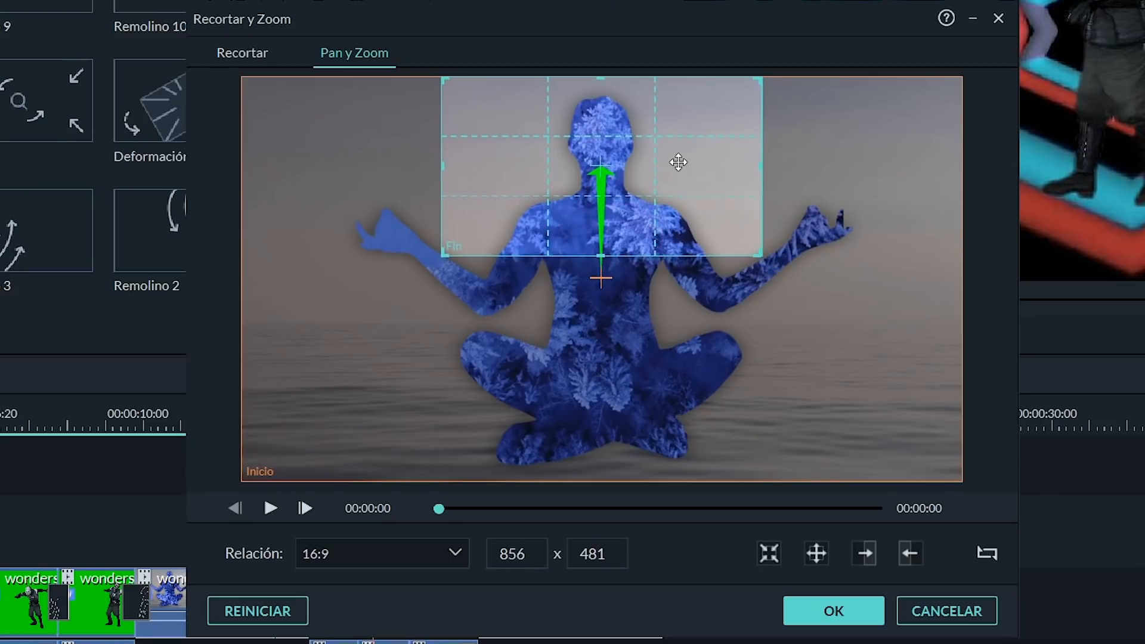
left_click(846, 612)
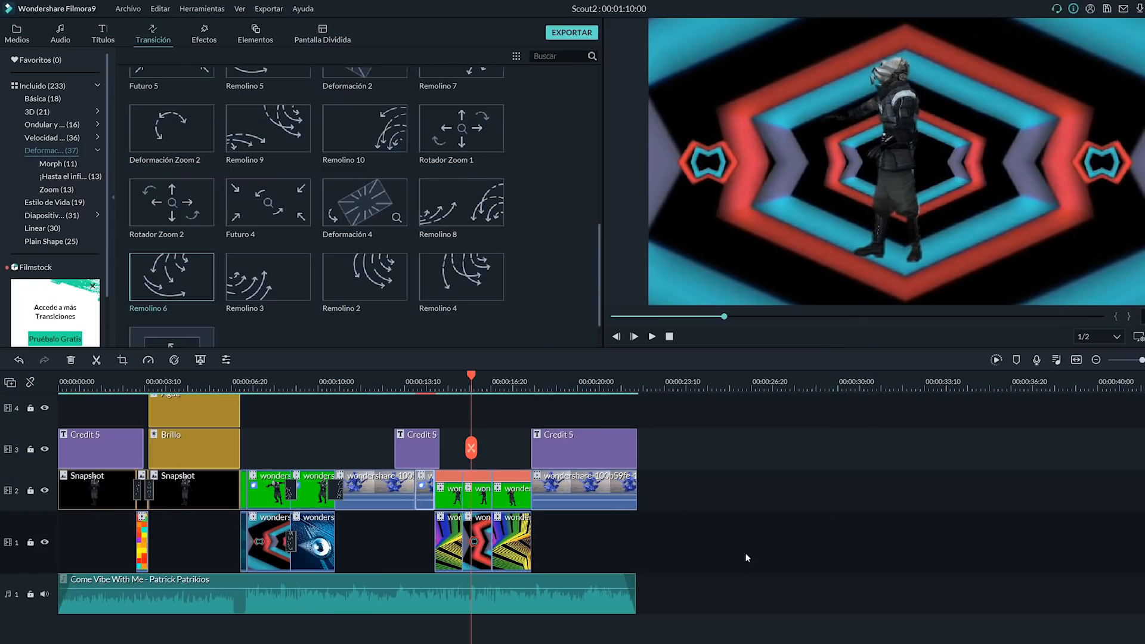
left_click(654, 336)
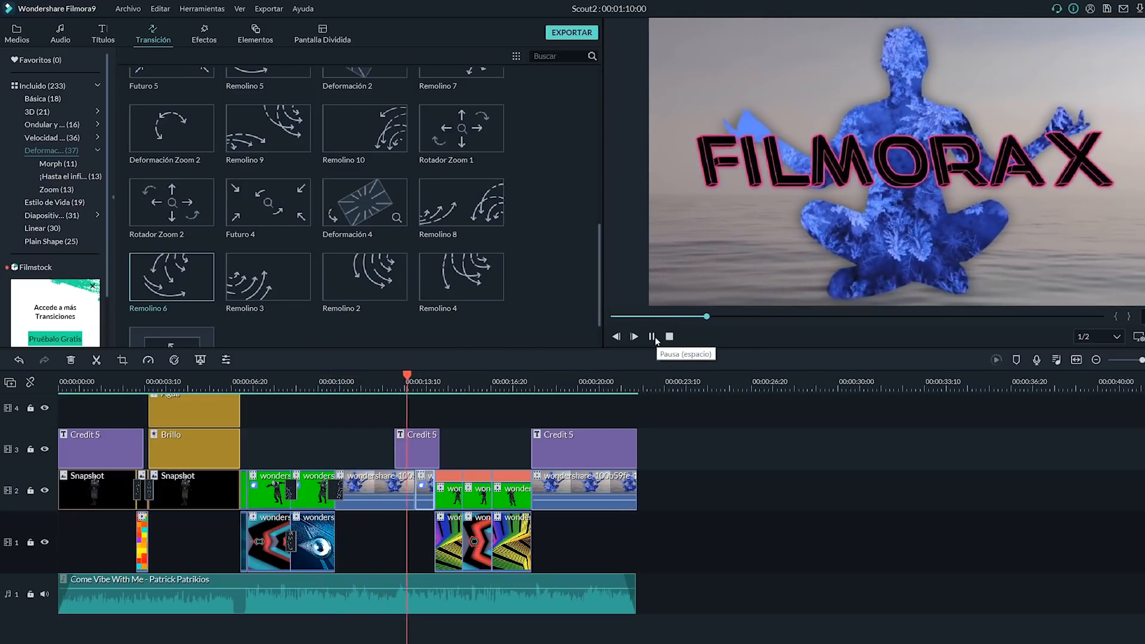
left_click(654, 337)
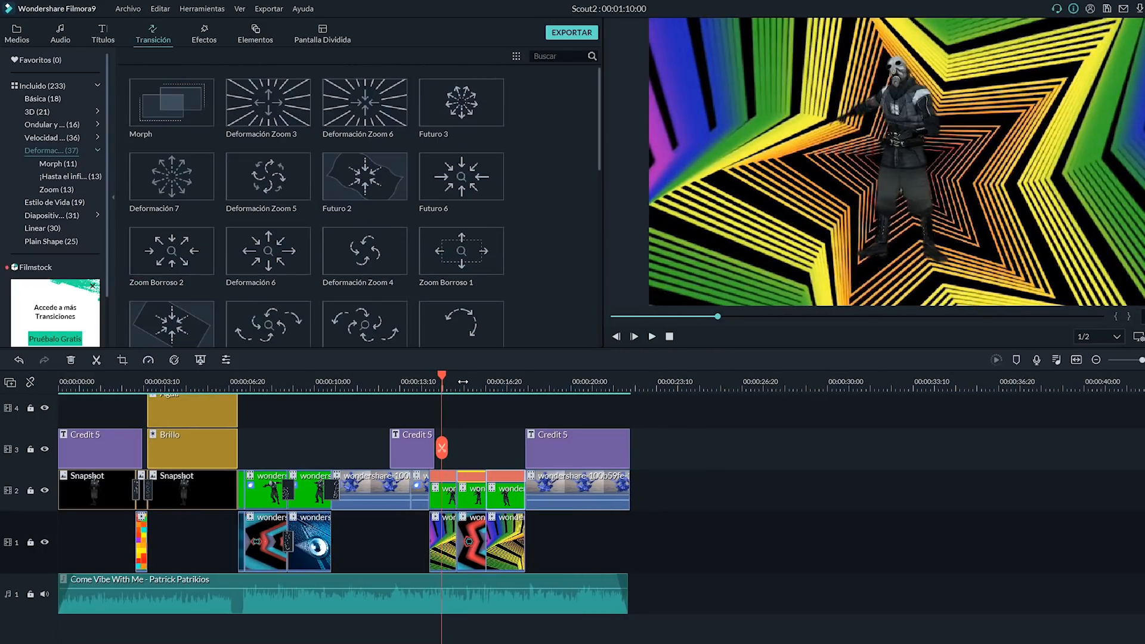
Apply the Acercar Zoom motion to the first two green-screen clips after the short meditating-figure clip.
left_click(462, 381)
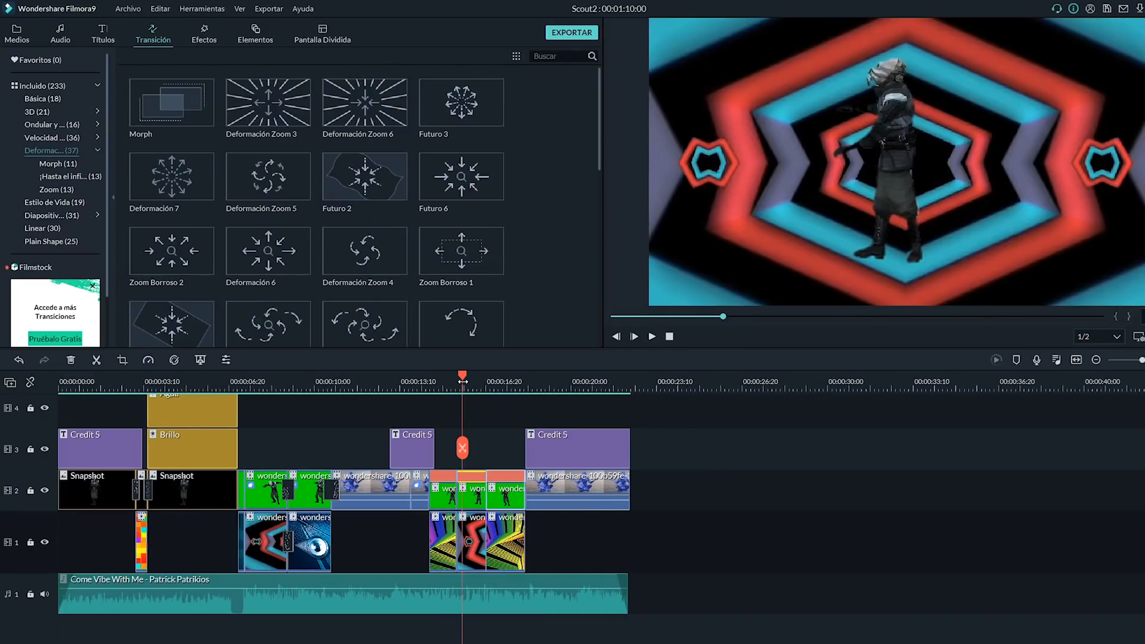
left_click(495, 383)
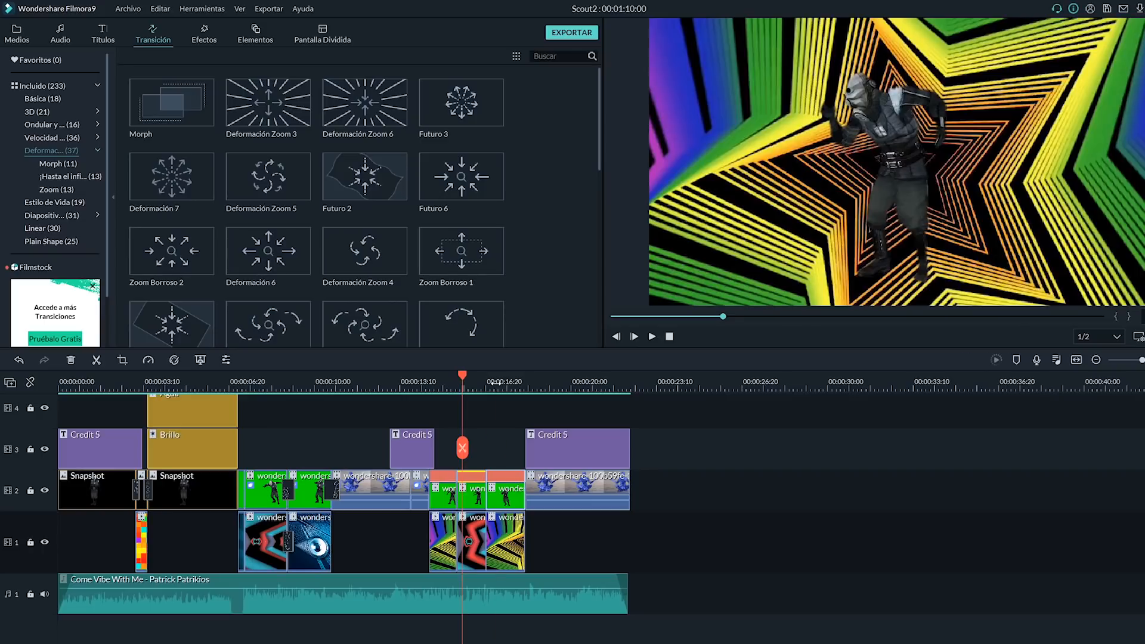
left_click(453, 380)
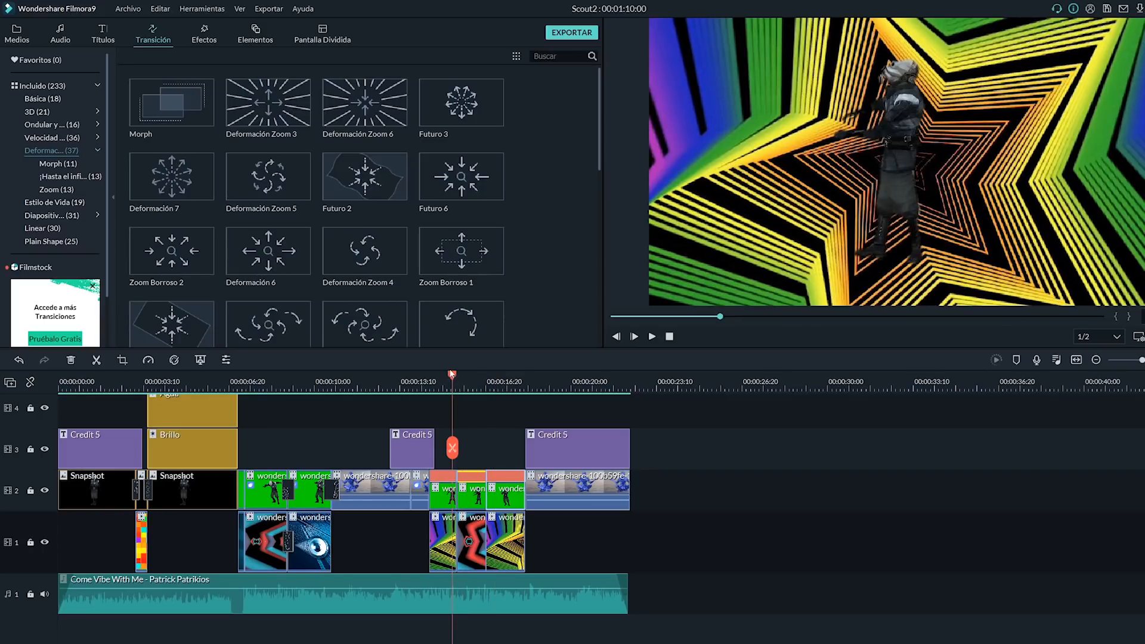
left_click(445, 376)
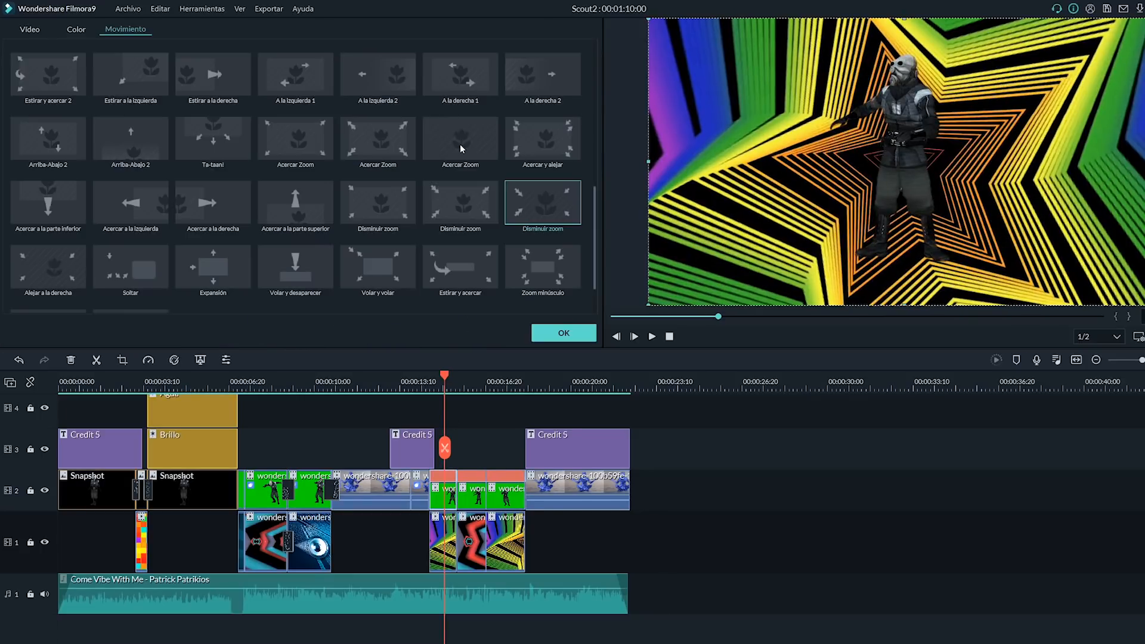
left_click(459, 145)
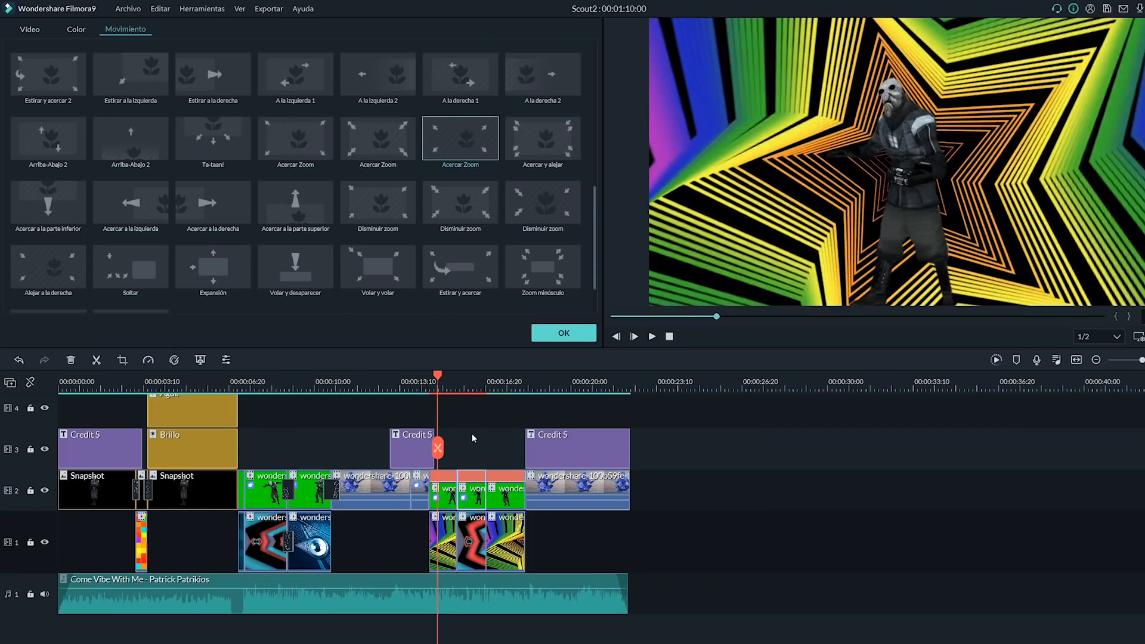
left_click(566, 332)
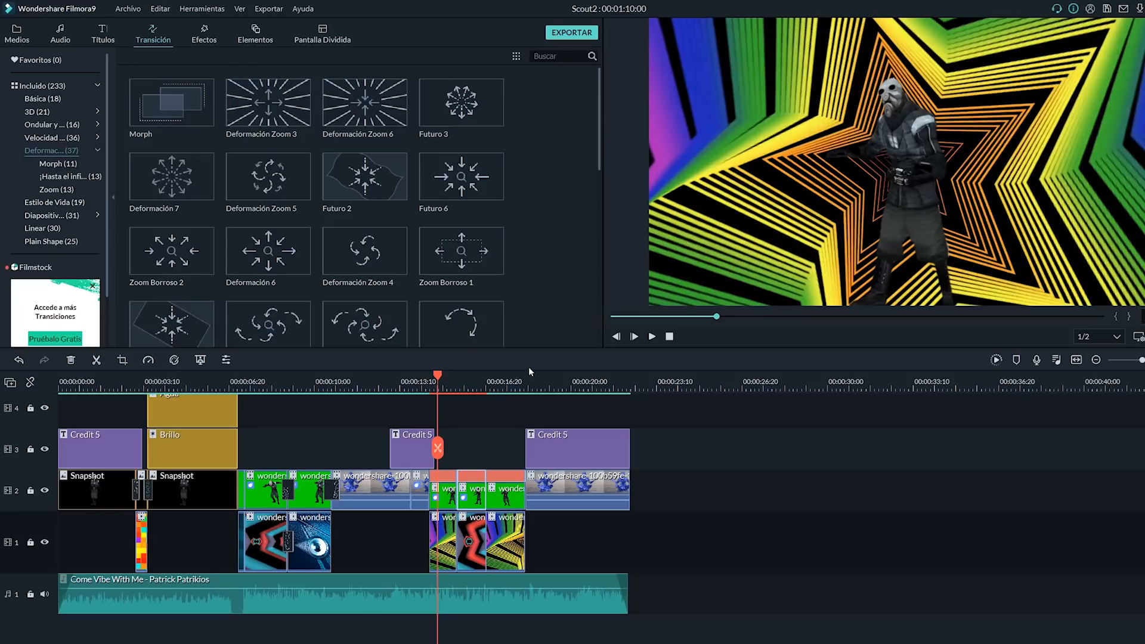
Add Deformación Zoom 5 before the second green-screen group and Deformación 7 at both cuts inside it, and play back the result.
left_click_drag(269, 176, 431, 497)
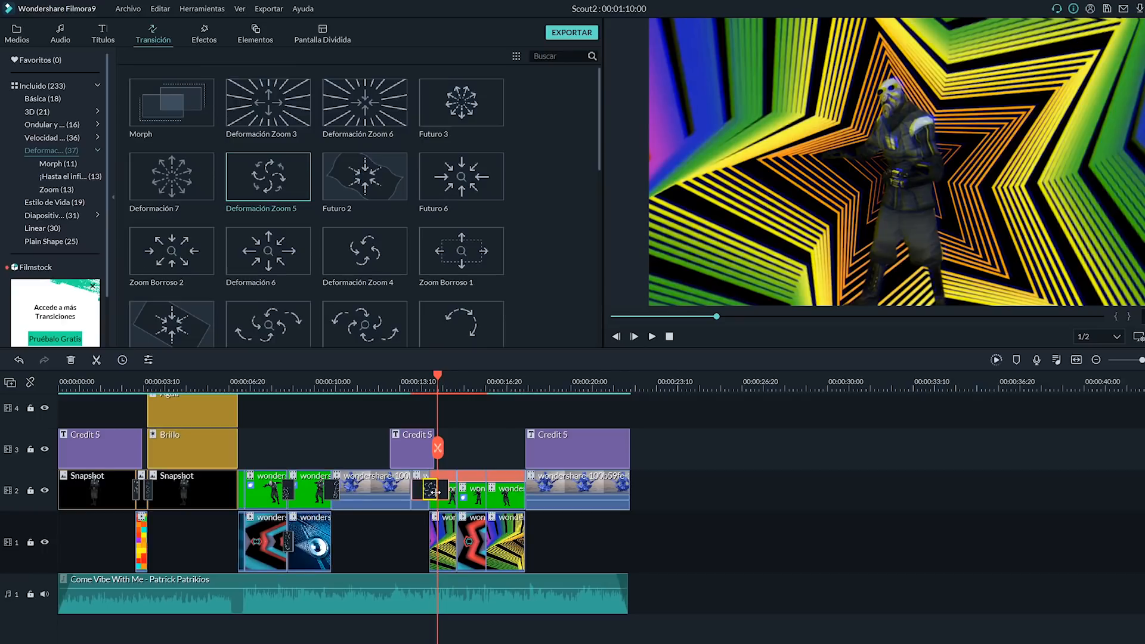
left_click_drag(172, 176, 474, 492)
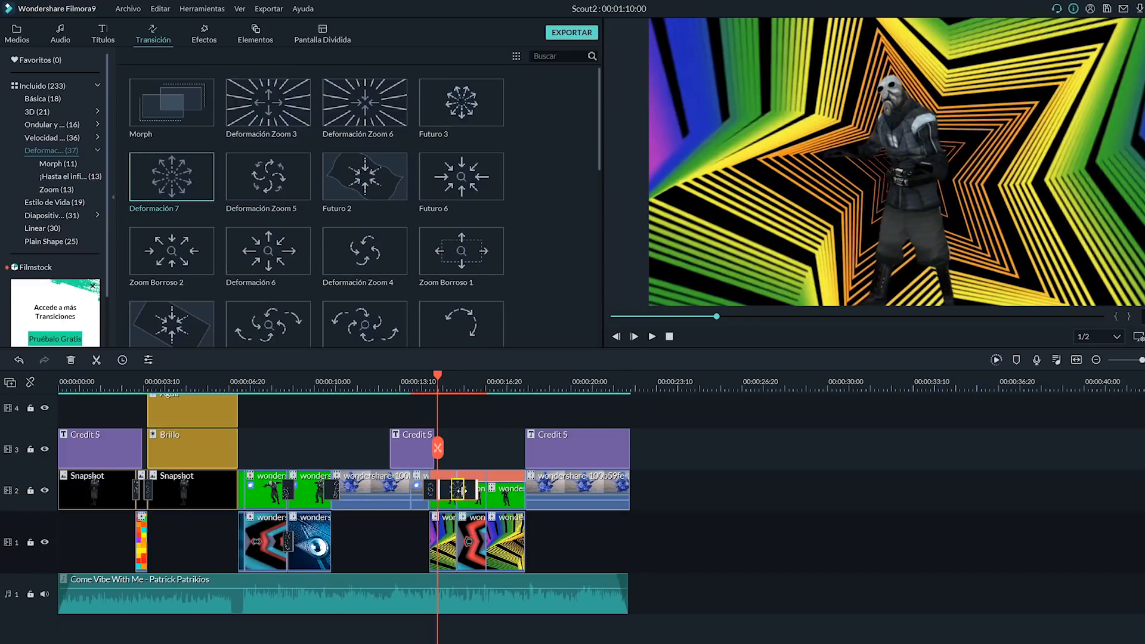
left_click_drag(172, 176, 491, 490)
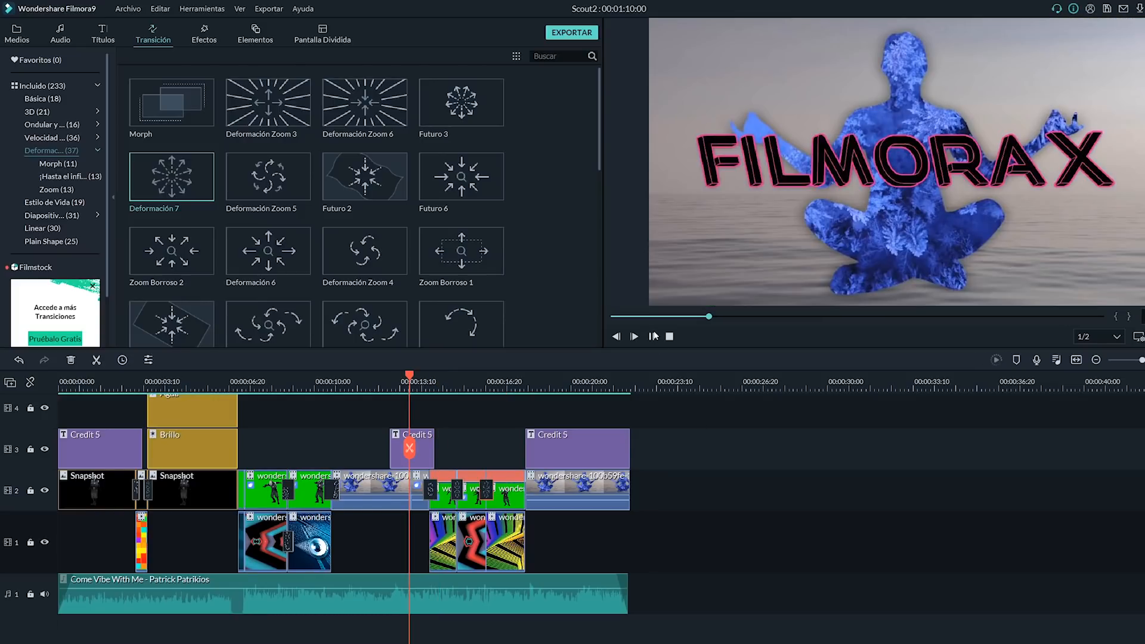
left_click(654, 336)
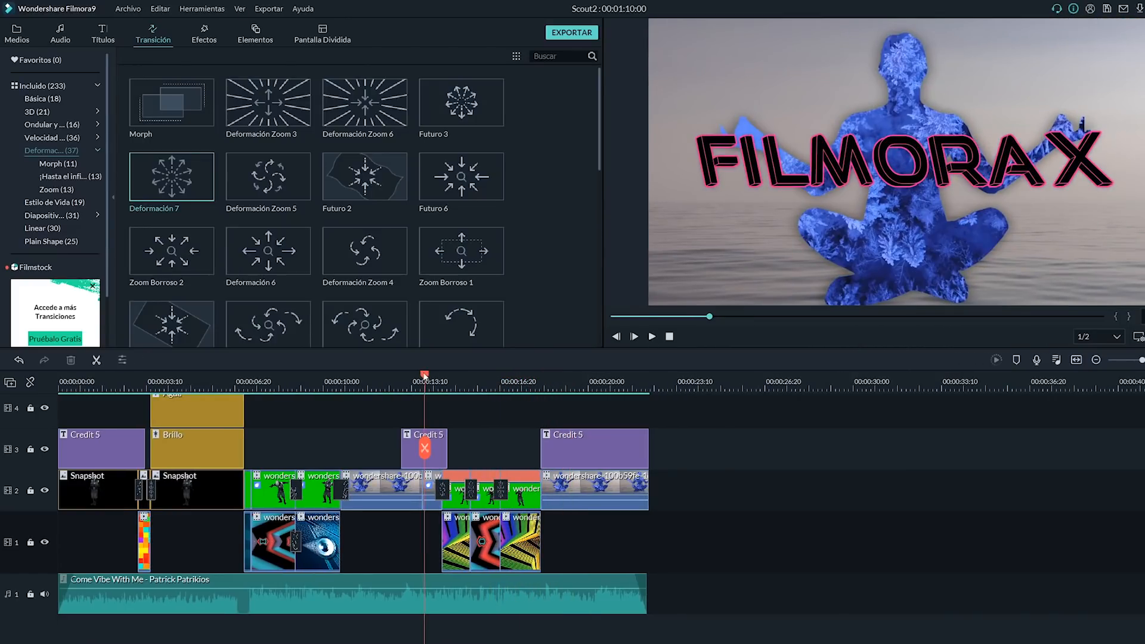
Give the first clip of the second green-screen group a pan and zoom, with the 960 x 540 end frame raised over the upper body.
left_click_drag(424, 375, 458, 379)
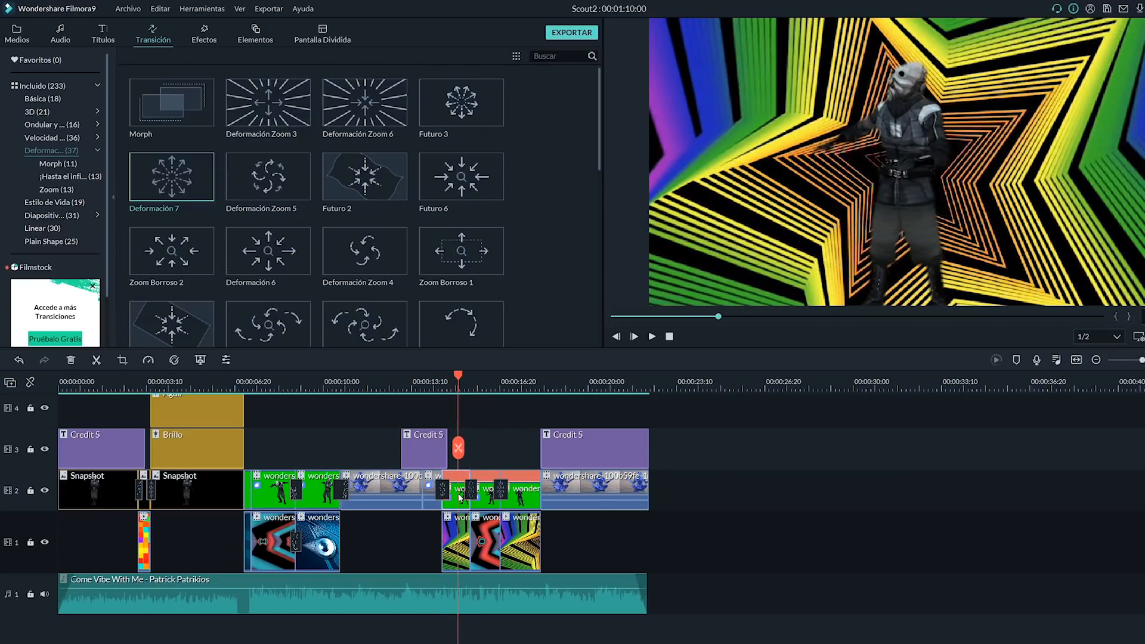
right_click(460, 496)
left_click(531, 242)
left_click(542, 355)
left_click_drag(623, 435, 590, 436)
left_click_drag(624, 304, 619, 250)
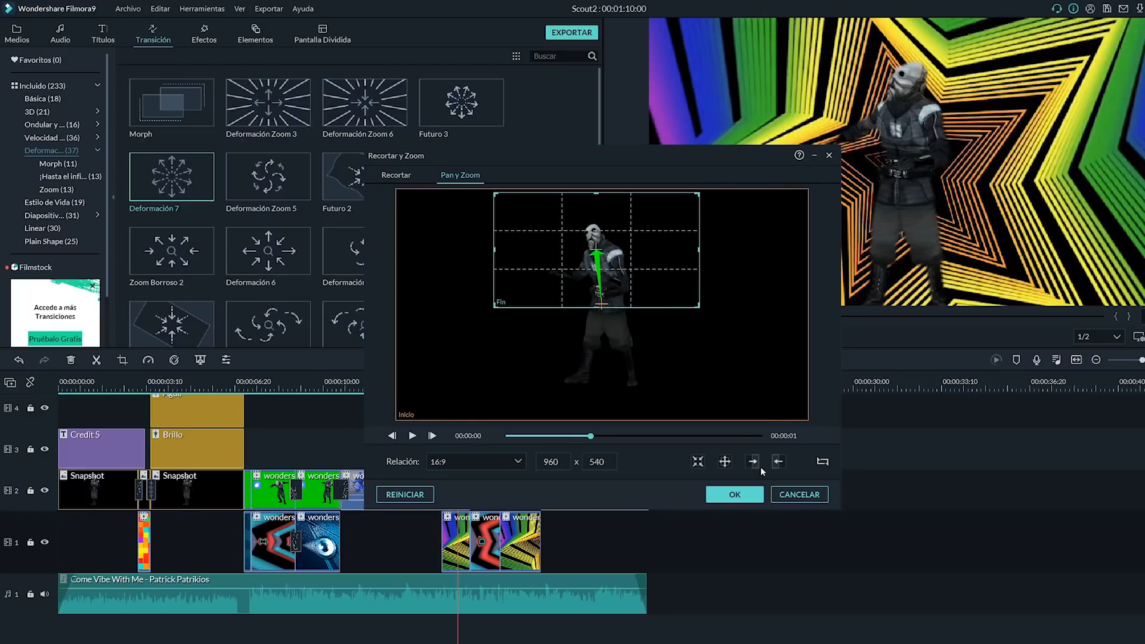
left_click(733, 494)
Tighten the same green-screen clip's pan and zoom end frame to about 612 x 344 around the head and chest.
right_click(460, 501)
left_click(534, 271)
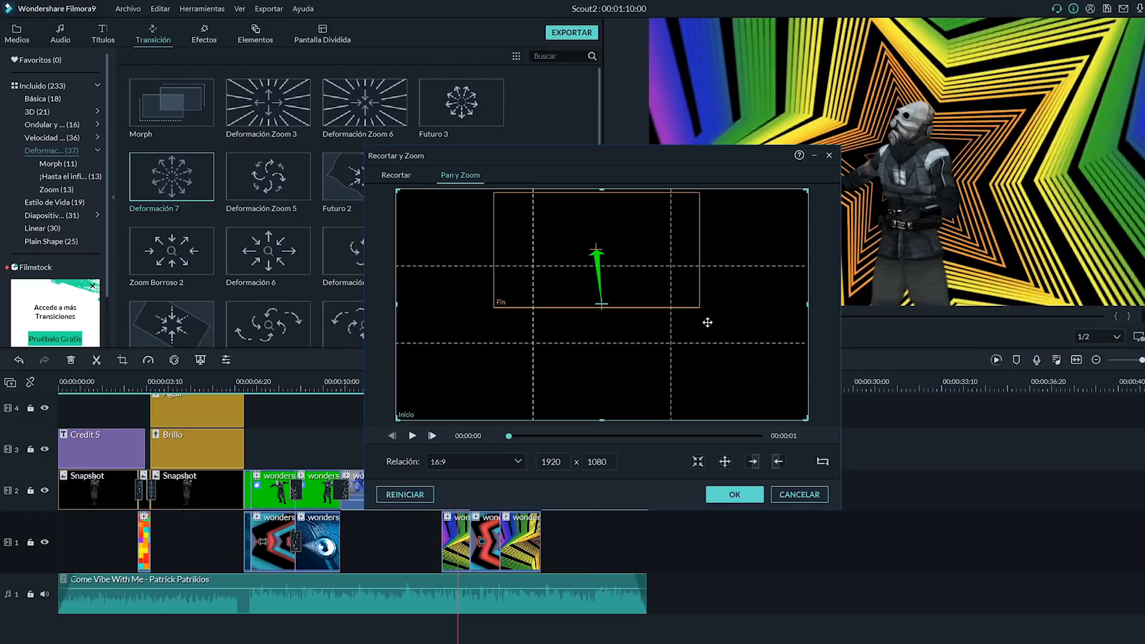
left_click_drag(700, 307, 651, 273)
left_click_drag(613, 242, 617, 249)
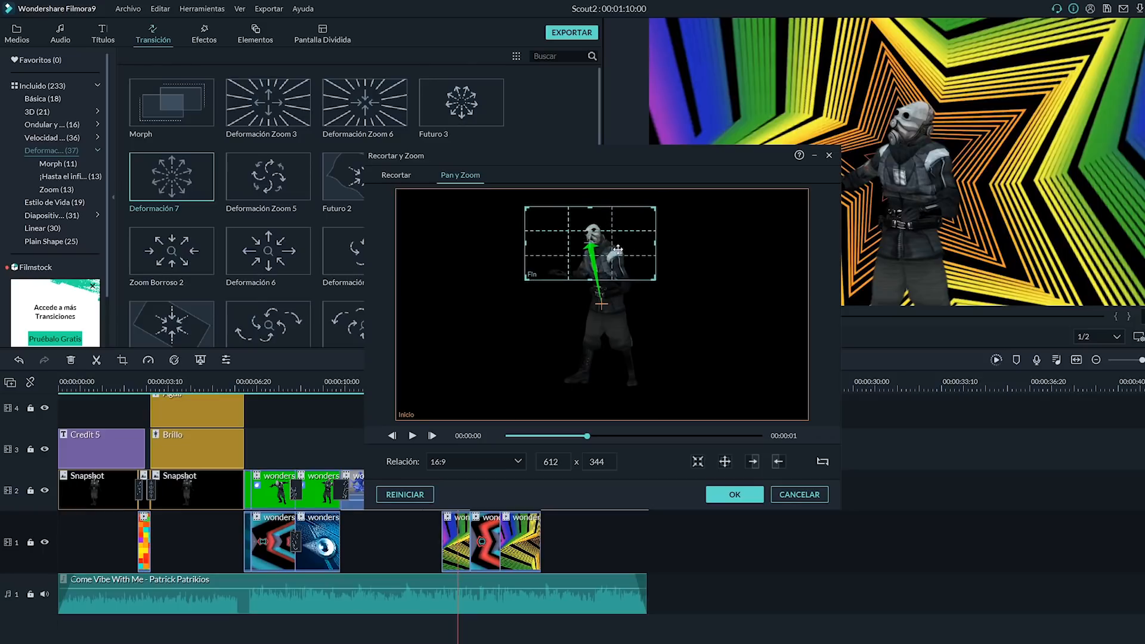
left_click(739, 493)
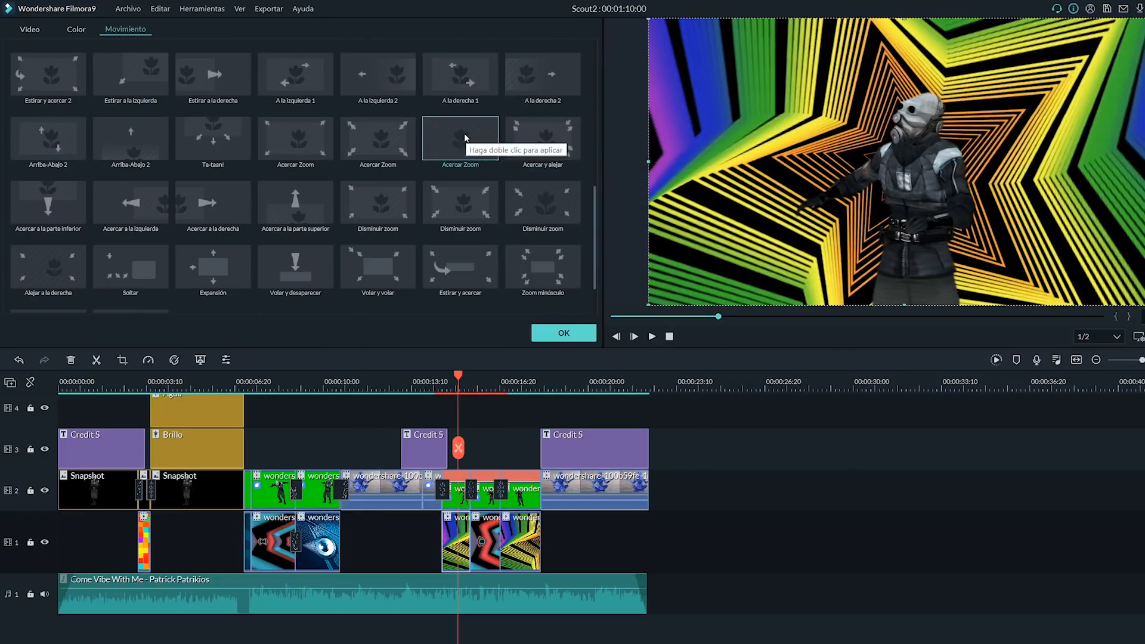
Apply the Acercar Zoom motion to the star-pattern background beneath that green-screen clip, and play back the sequence.
double_click(465, 138)
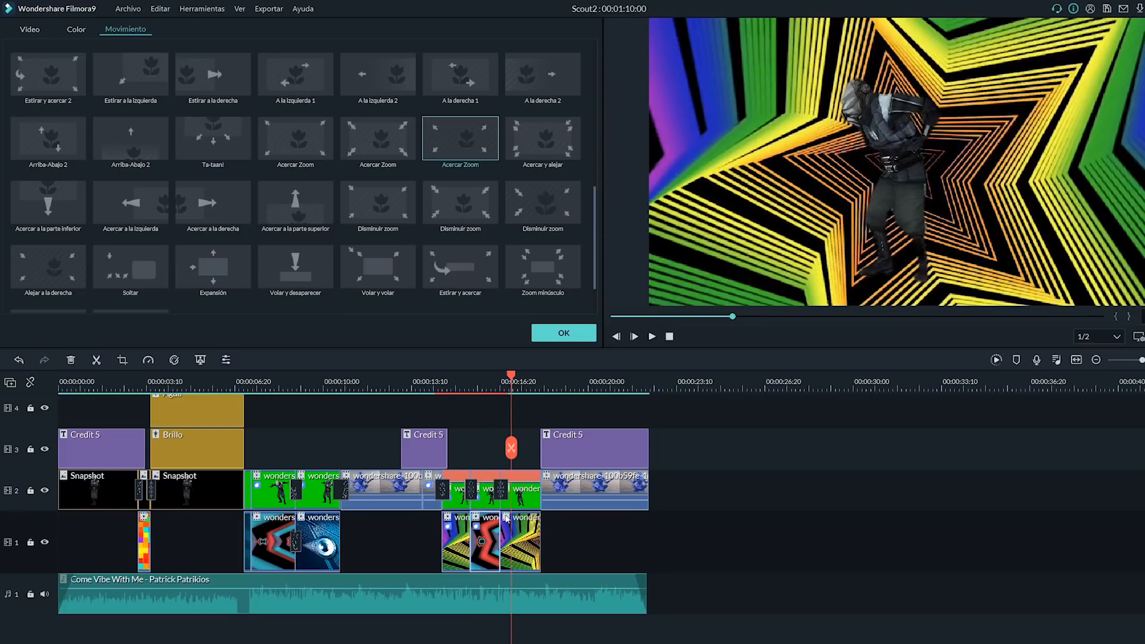
left_click(561, 340)
left_click(652, 337)
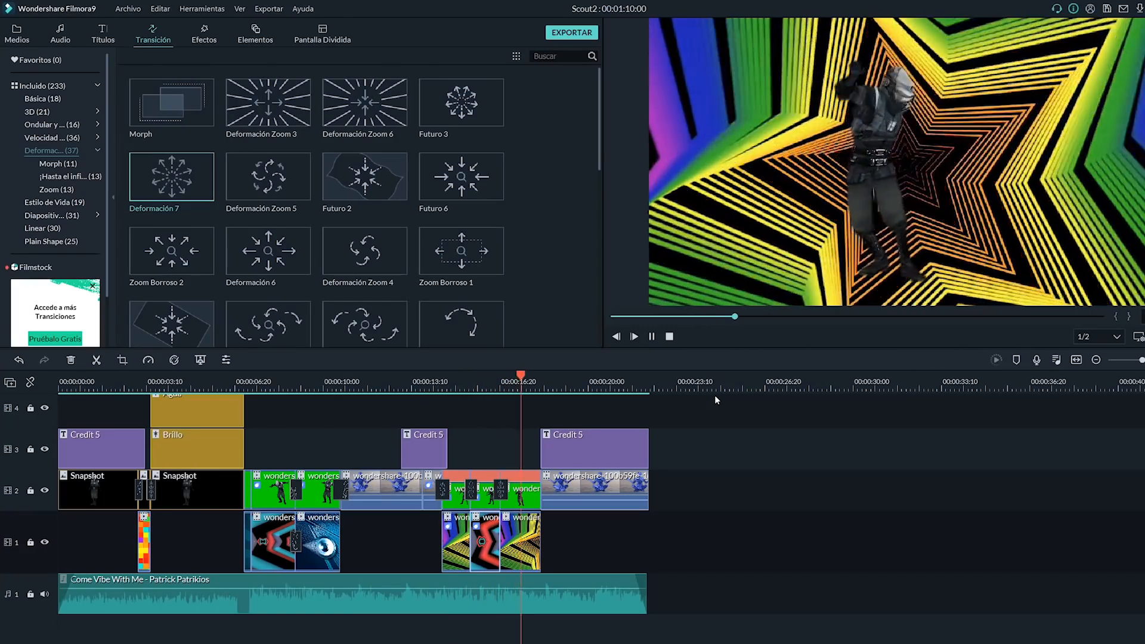
left_click(653, 337)
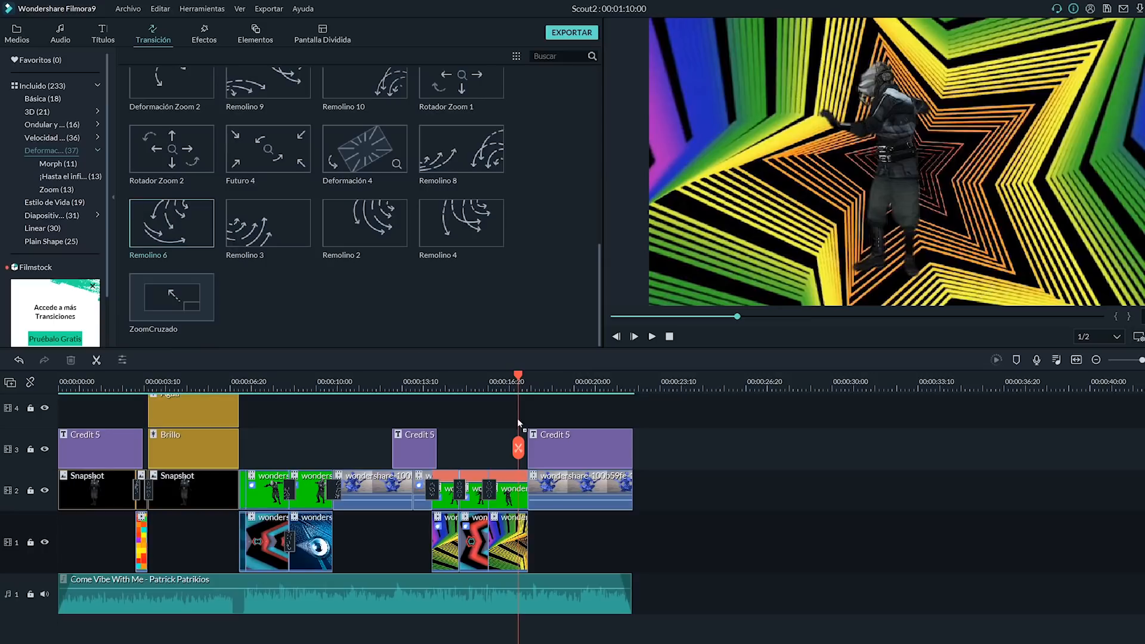
Add Remolino 6 between the last green-screen clip and the final meditating-figure clip, and Futuro 6 at the end of that final clip.
left_click_drag(518, 423, 540, 494)
scroll(501, 266, "up", 5)
left_click_drag(461, 177, 632, 498)
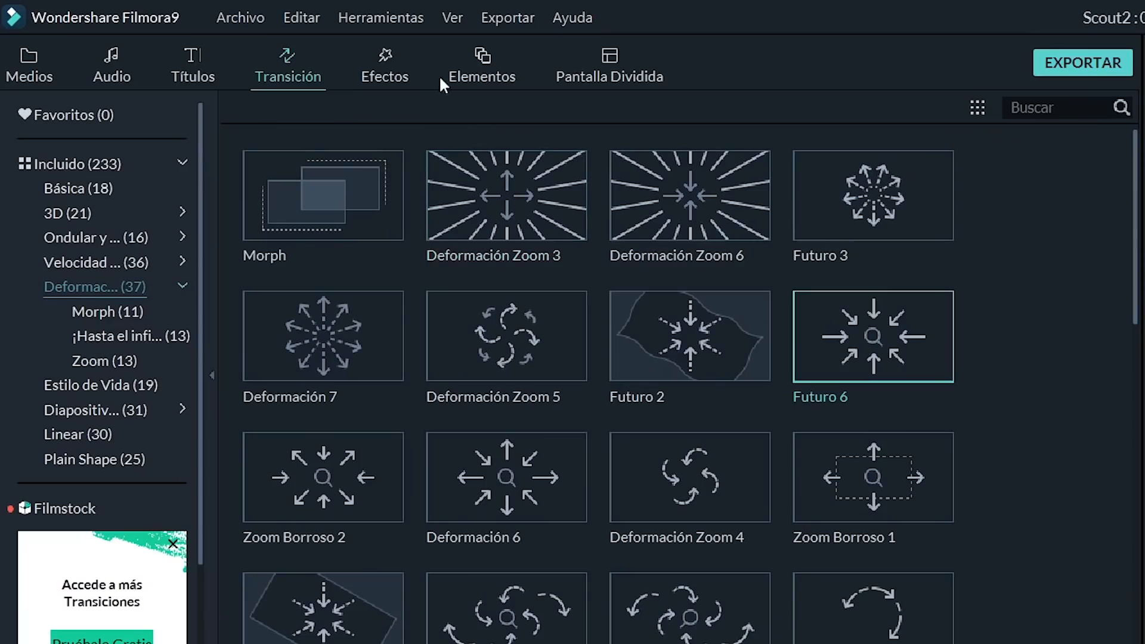
Place the Templado movement filter on track 5 from the start of the timeline and extend it to the end of the video.
left_click(206, 30)
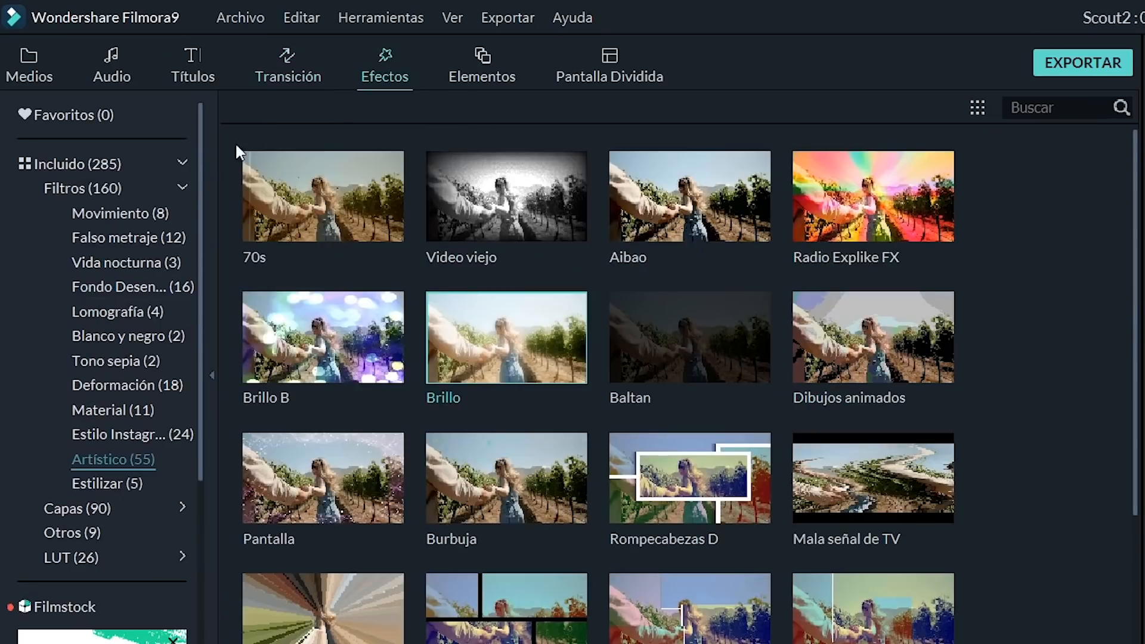
left_click(56, 187)
left_click(60, 188)
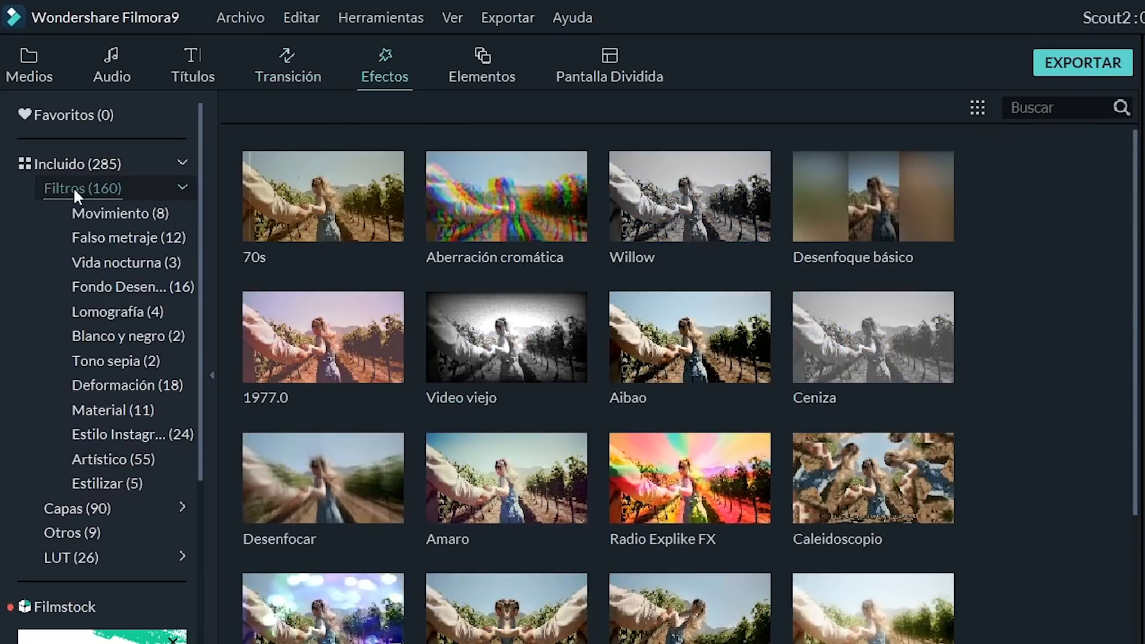
left_click(77, 220)
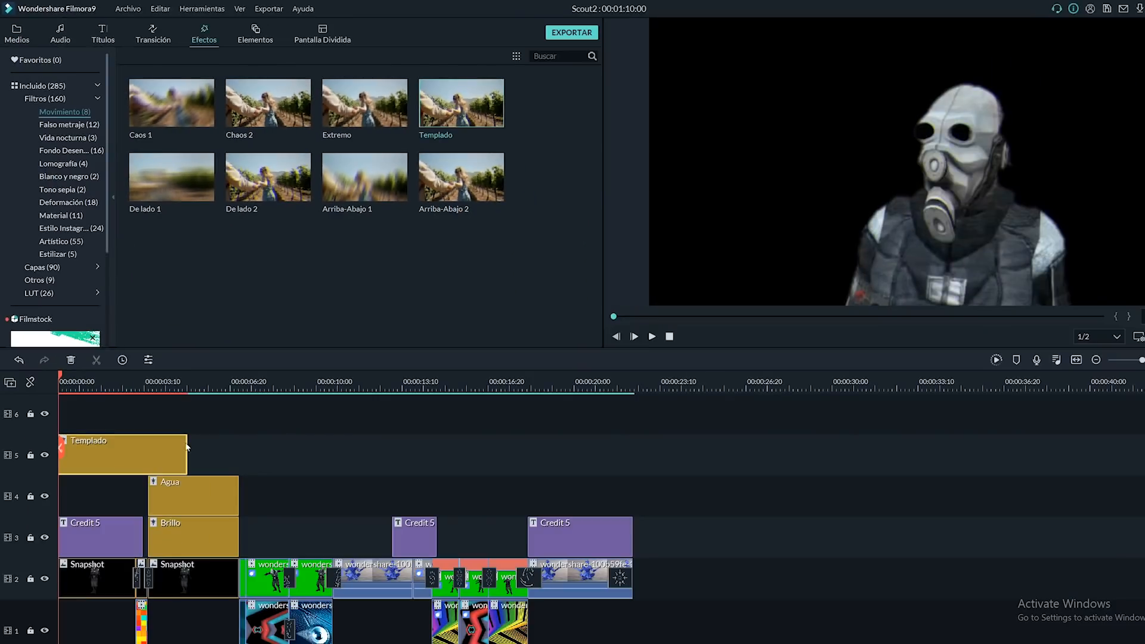
left_click_drag(187, 455, 632, 464)
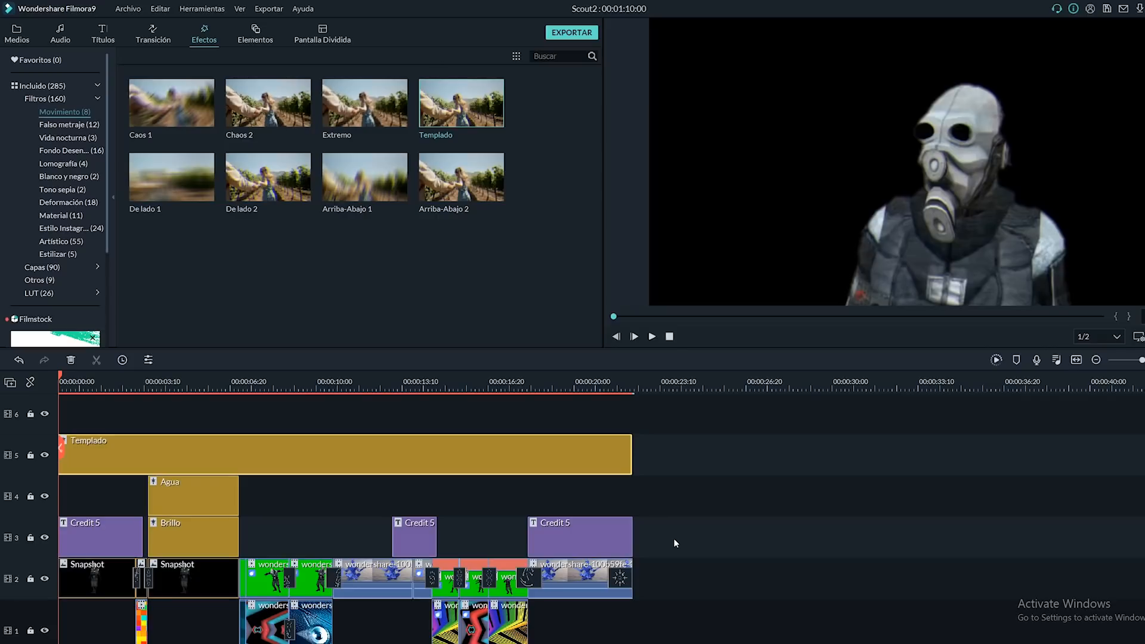
Split the Templado filter where the first green-screen group starts and again where the second green-screen group starts.
left_click(238, 386)
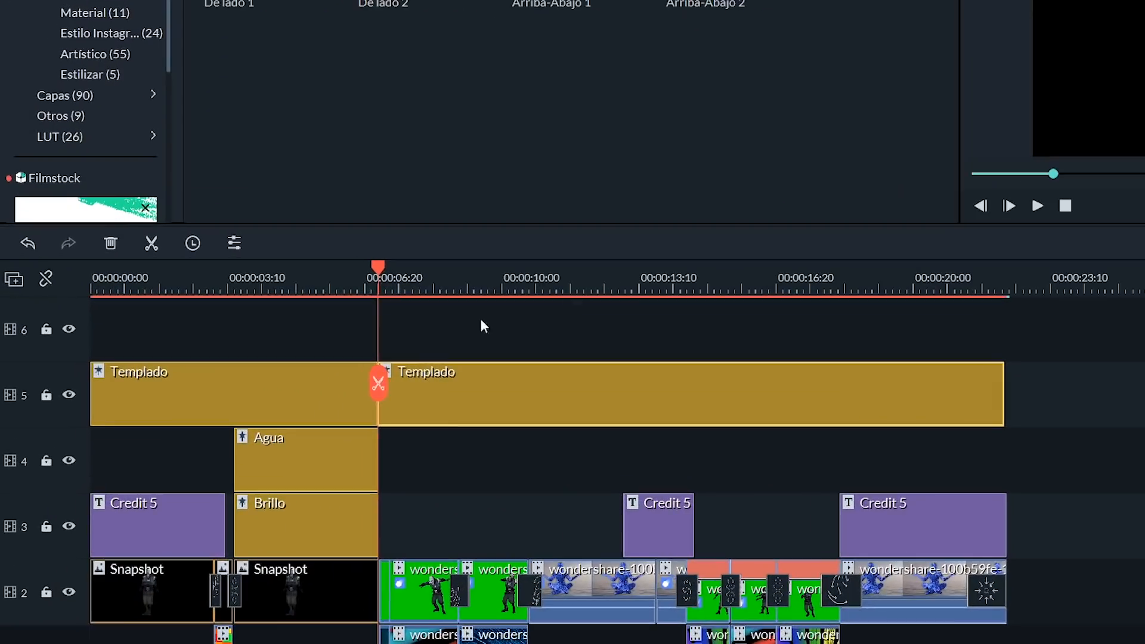
left_click(690, 276)
left_click(689, 383)
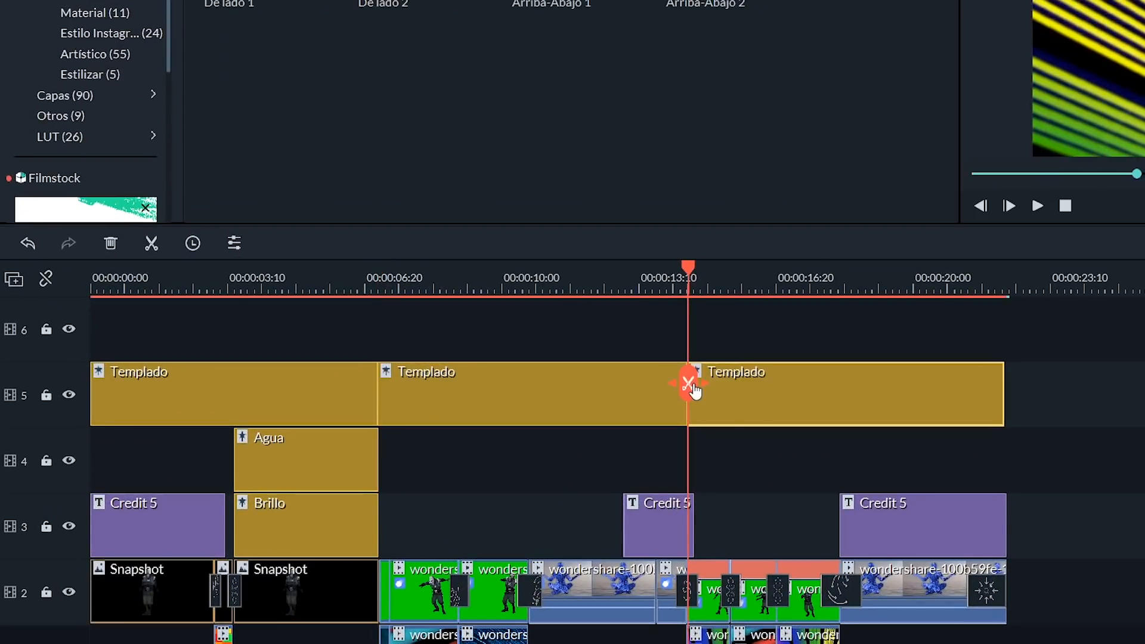
Preview the first Templado segment at several points and inspect its effect settings.
left_click(226, 283)
left_click(342, 407)
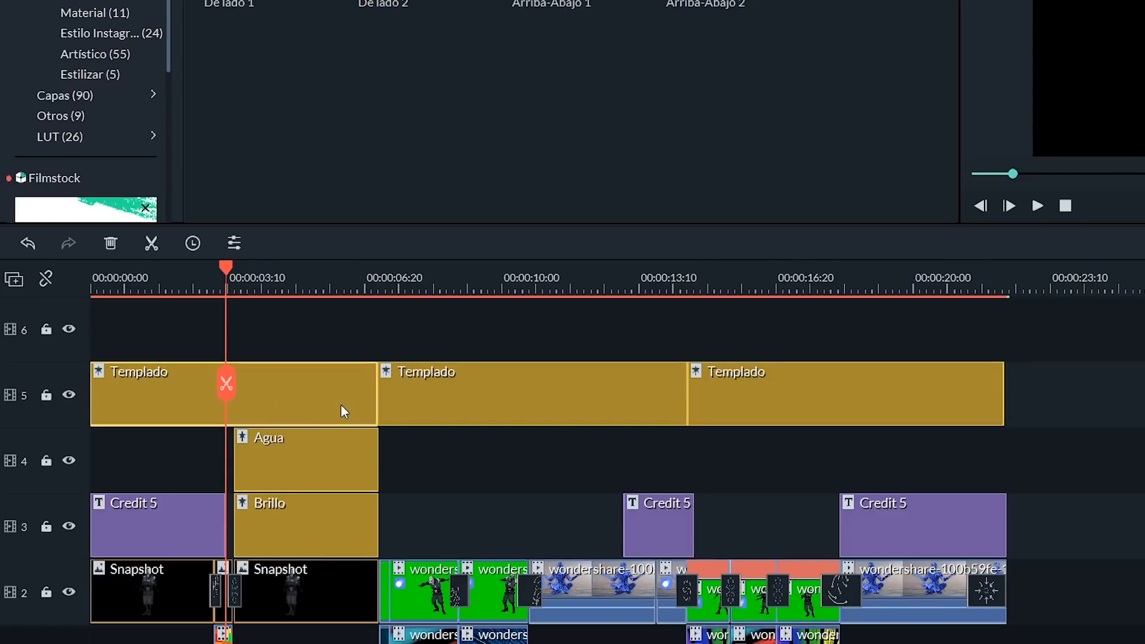
left_click(100, 280)
left_click(355, 277)
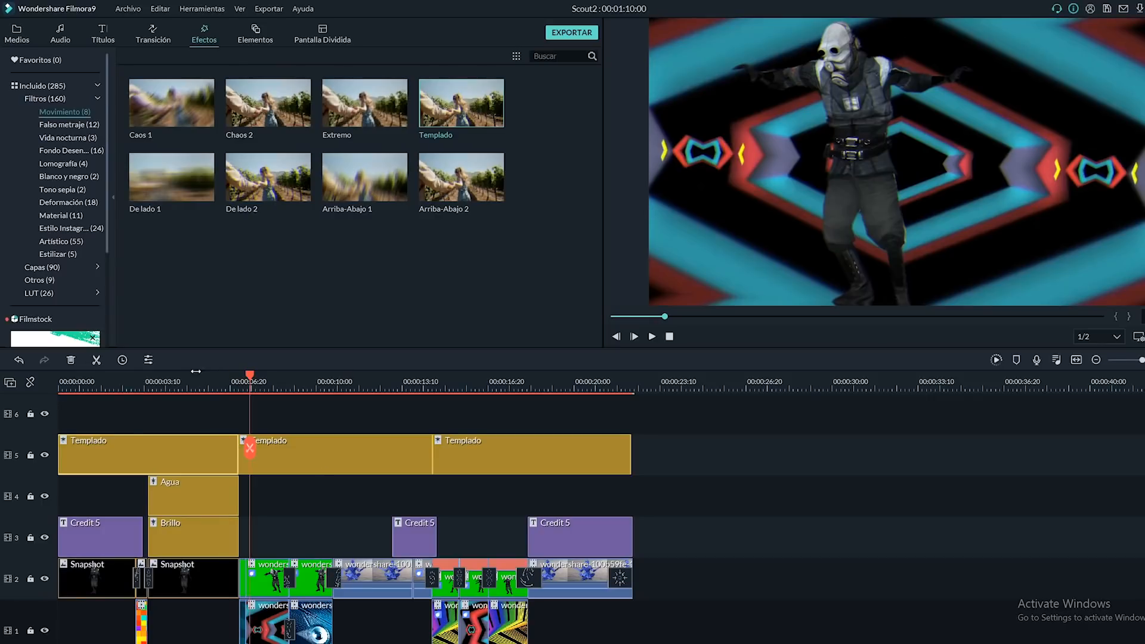
double_click(198, 459)
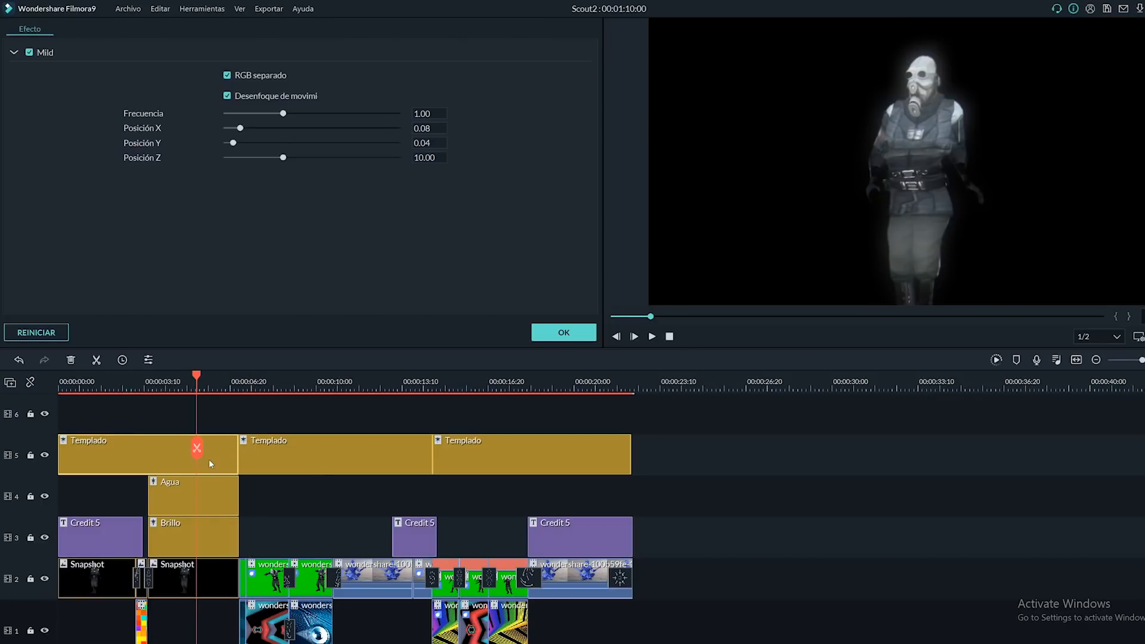
left_click(559, 335)
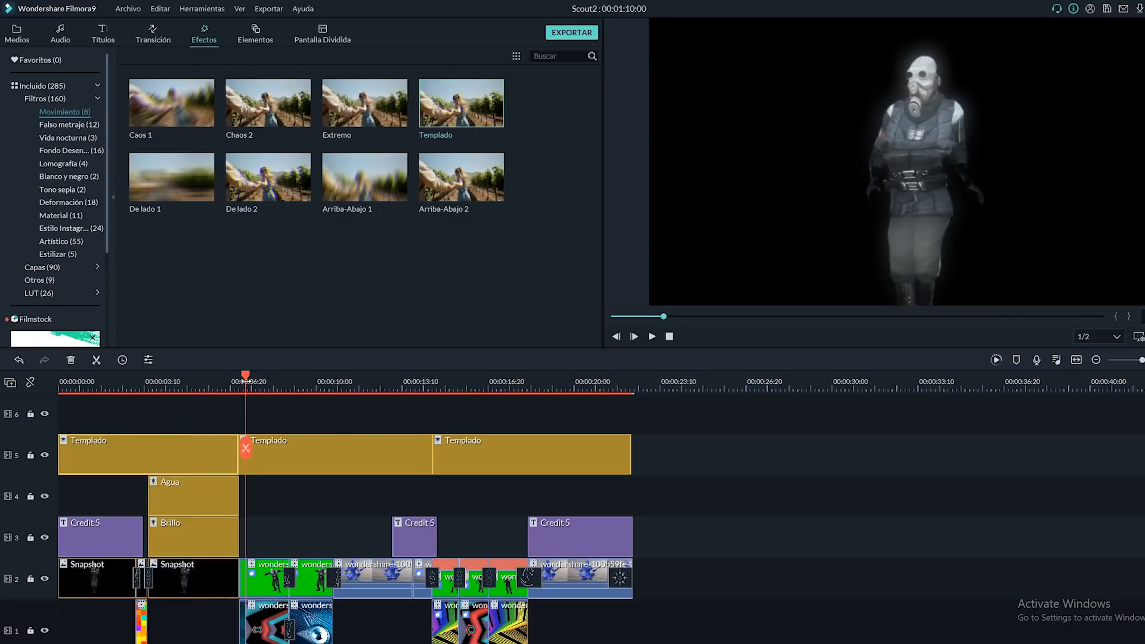
Moderately increase the frequency and the X and Y positions of the second Templado segment.
left_click_drag(246, 381, 419, 381)
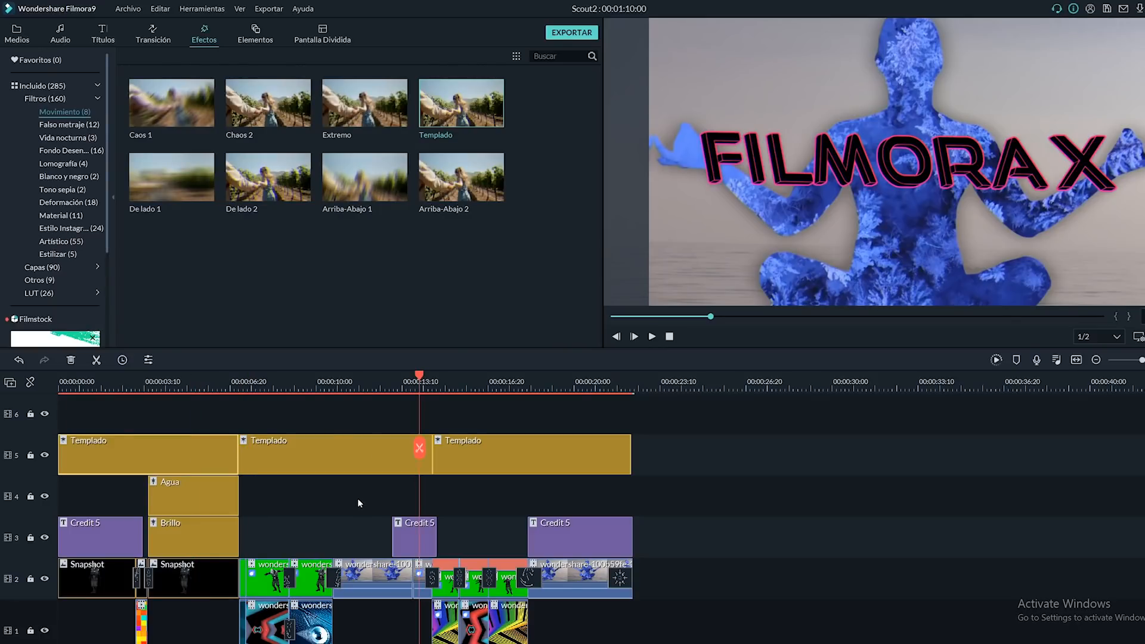
left_click(339, 381)
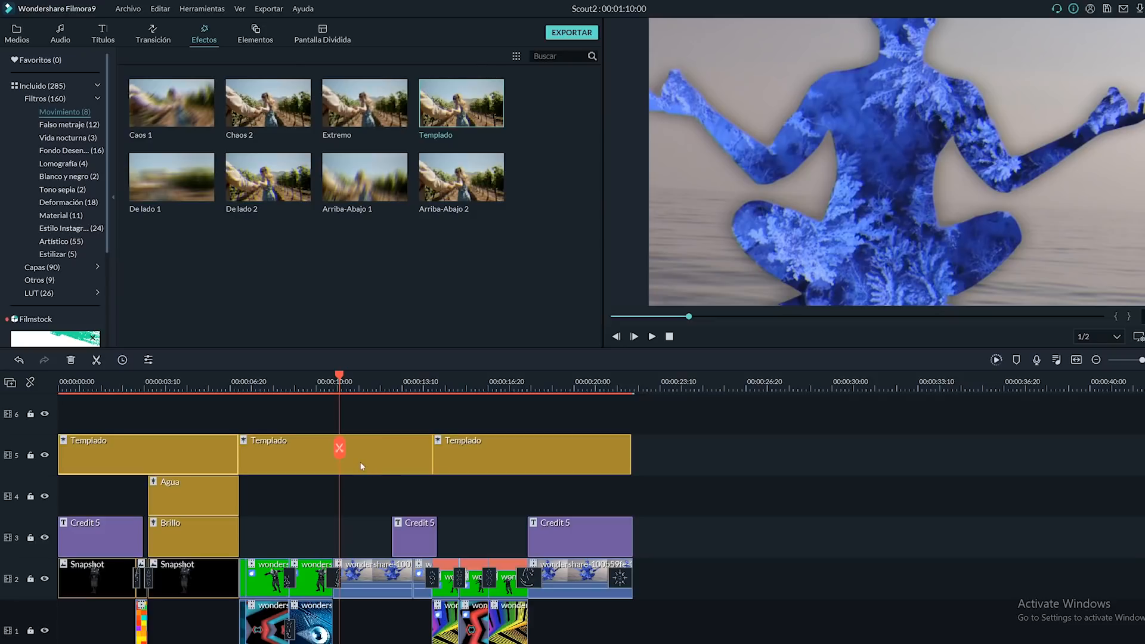
double_click(360, 462)
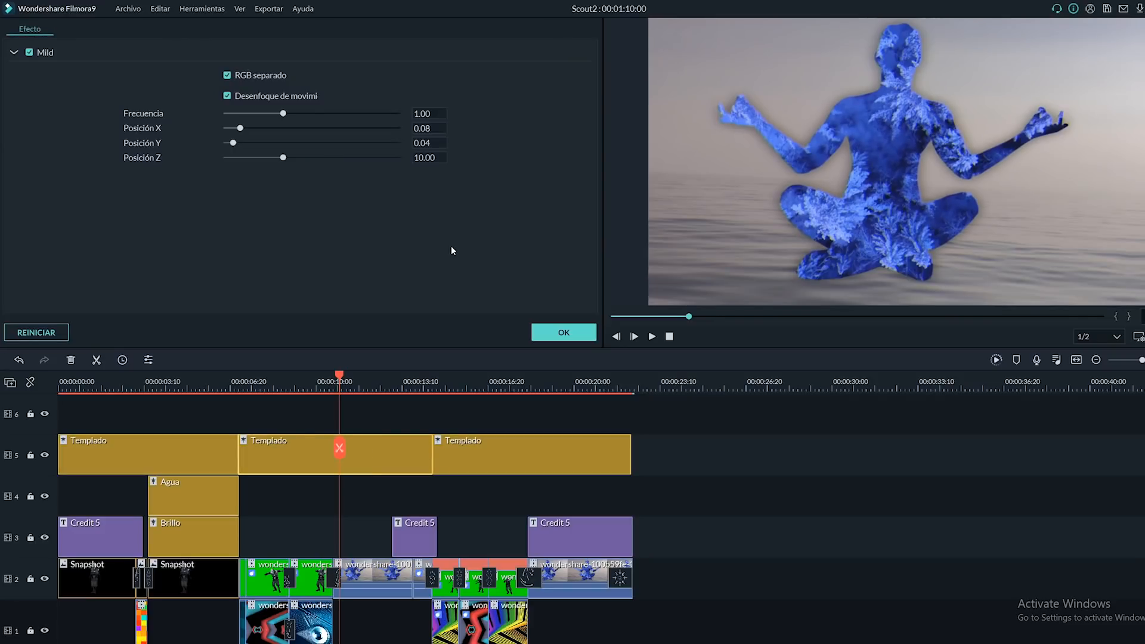
left_click_drag(284, 114, 326, 129)
left_click_drag(233, 143, 318, 143)
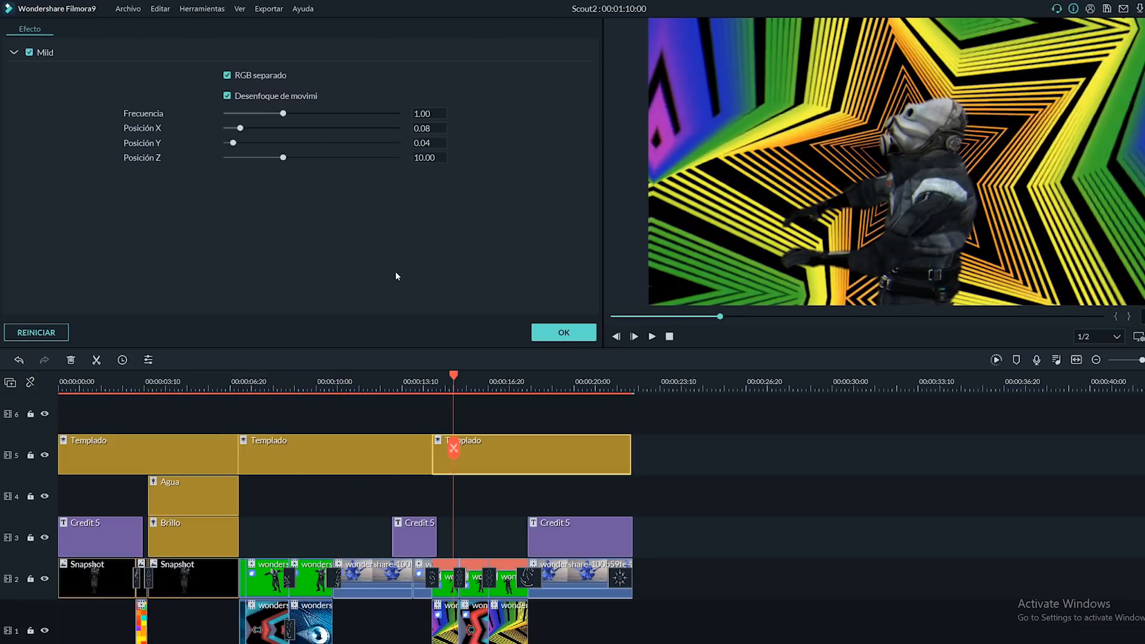
Strongly increase the frequency and X and Y positions of the third Templado segment, and raise its Z position to the maximum.
left_click_drag(284, 113, 370, 129)
left_click_drag(233, 143, 369, 143)
left_click_drag(283, 157, 401, 156)
left_click(563, 333)
left_click(59, 381)
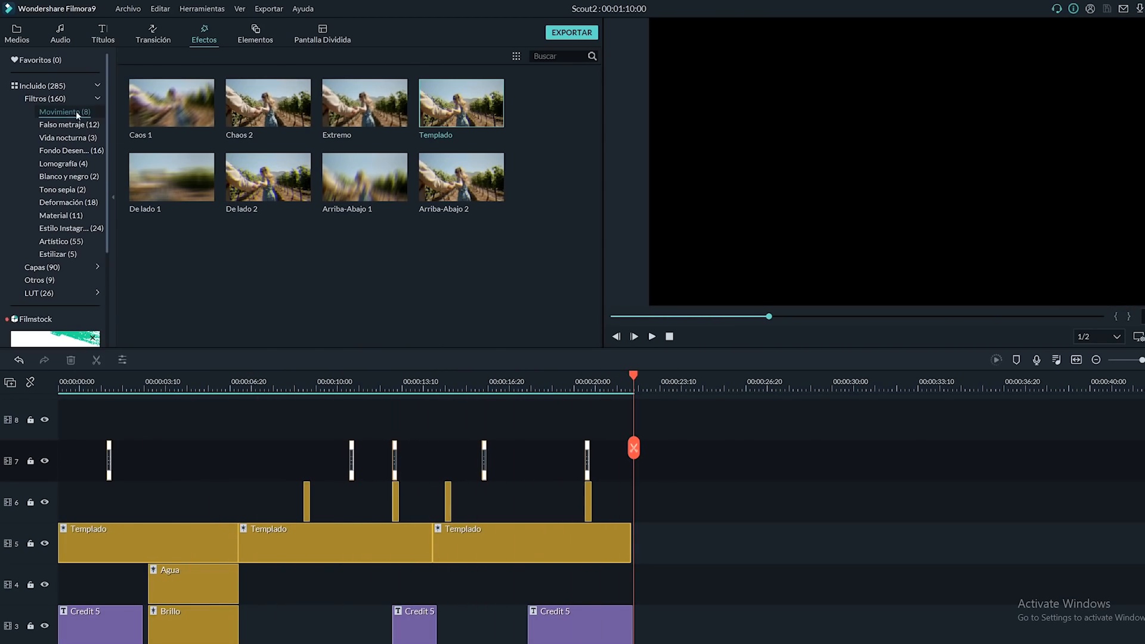
Add a short Caos 1 movement filter on track 6, just after 00:00:08:10 and before the first existing effect clip there.
left_click_drag(193, 116, 167, 489)
left_click_drag(164, 499, 285, 503)
left_click(280, 387)
left_click_drag(300, 388, 353, 391)
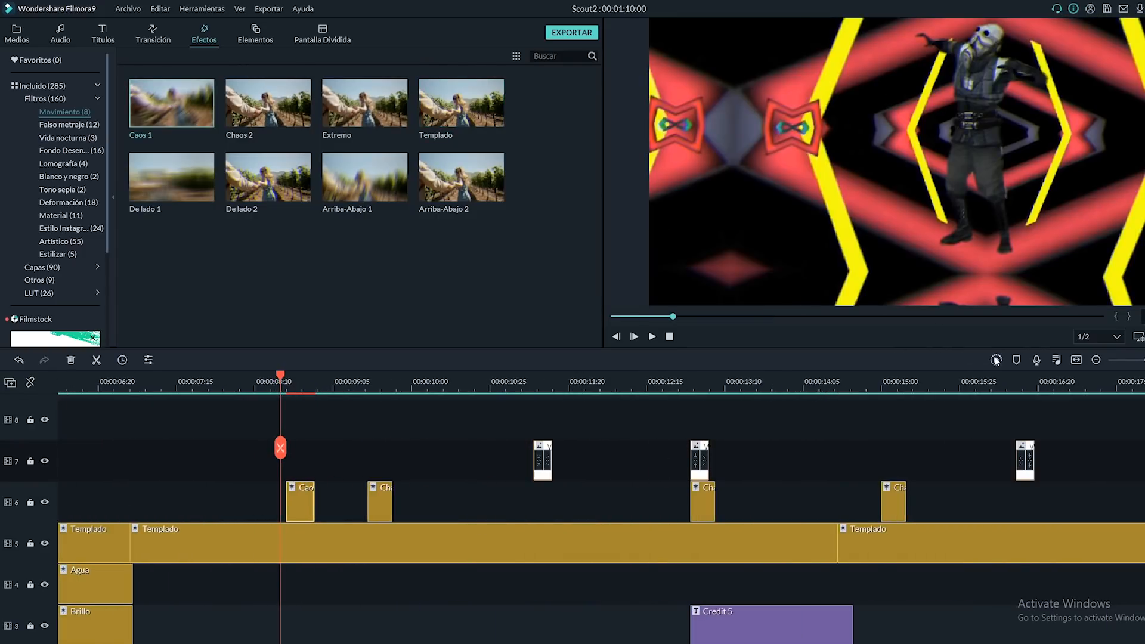
Render the timeline preview and play back the green-screen section with the Caos 1 filter.
left_click(995, 359)
left_click_drag(702, 387, 428, 392)
scroll(410, 470, "up", 2)
scroll(410, 470, "down", 2)
left_click(652, 336)
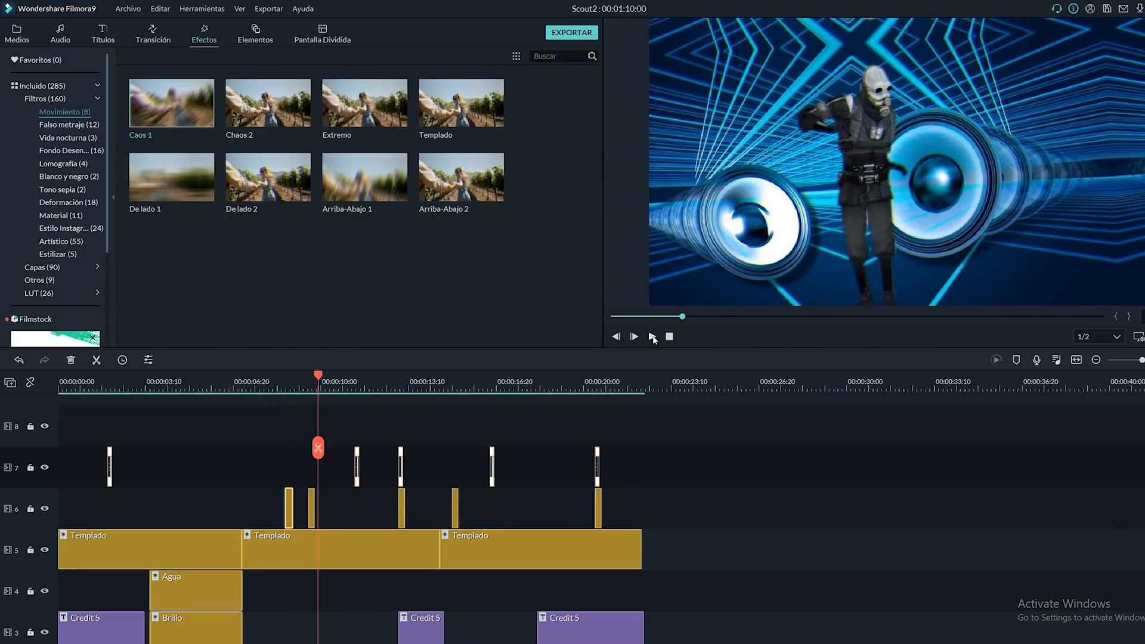
left_click(651, 336)
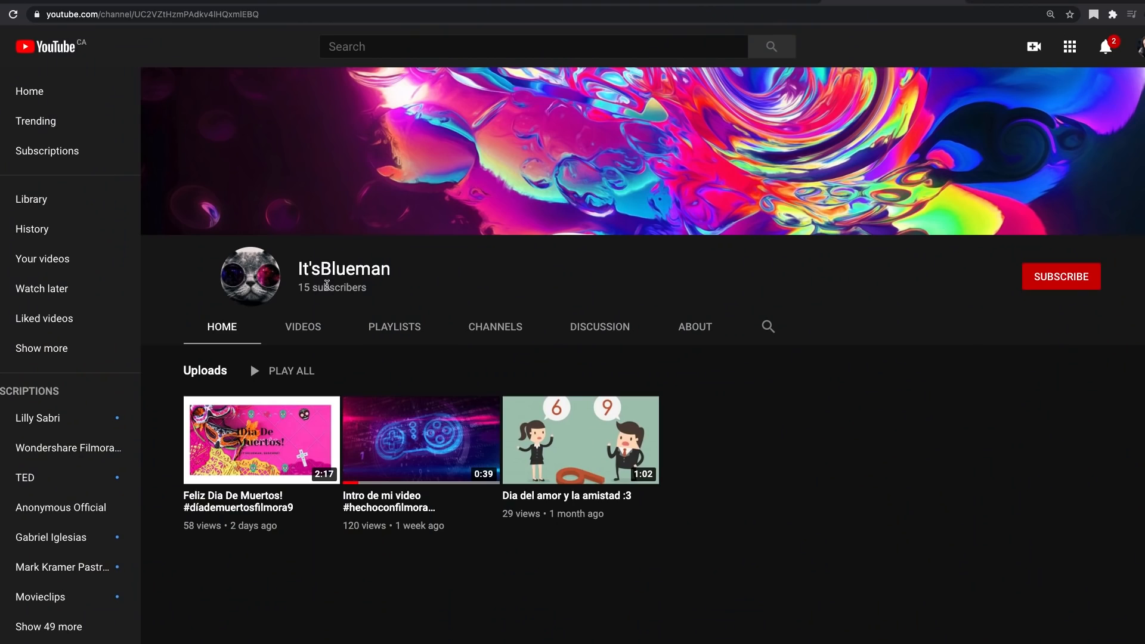
Switch to YouTube and open the uploaded video "Intro de mi video" from the channel's home page.
left_click(421, 440)
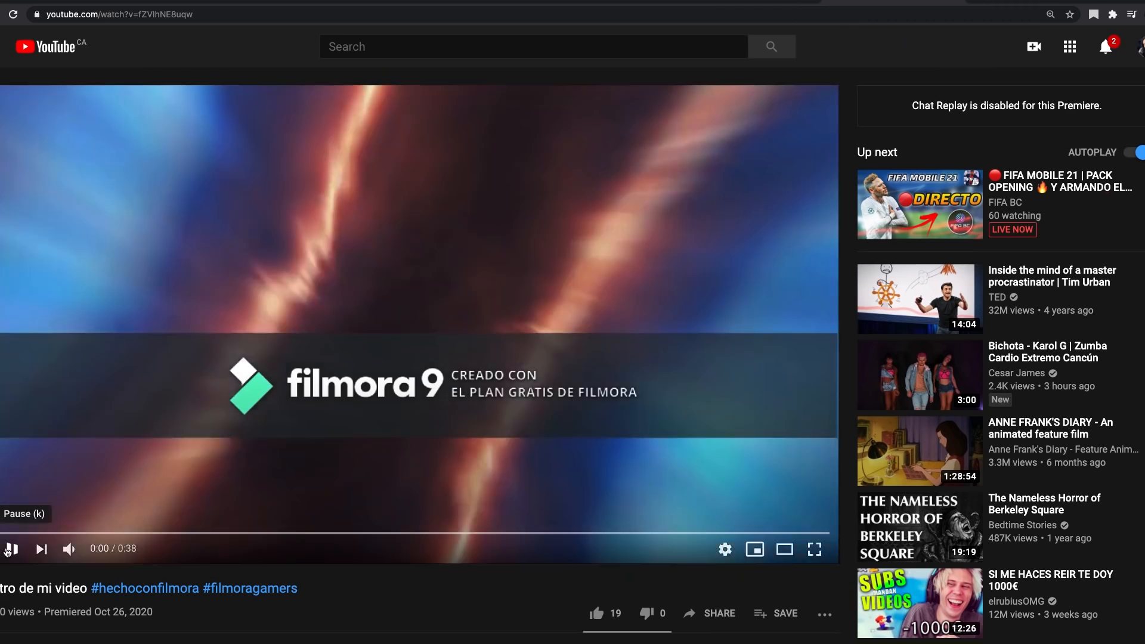